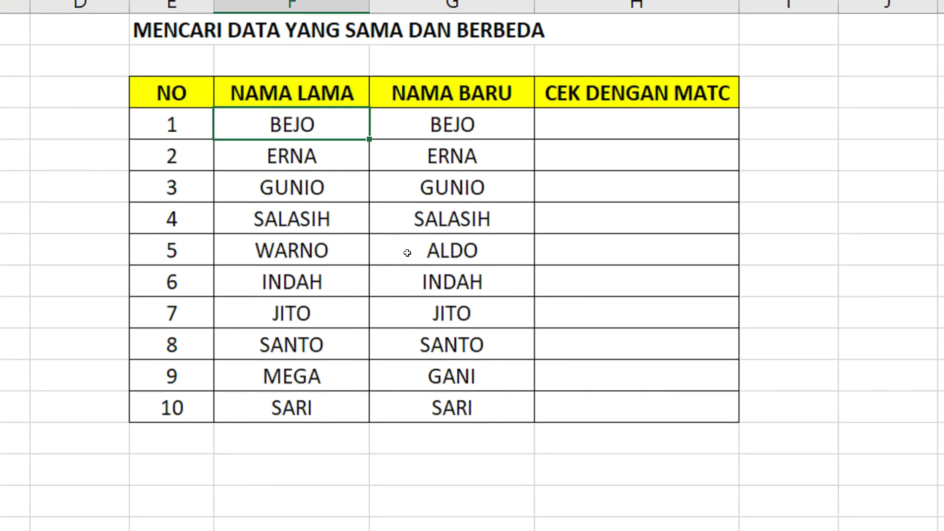
Step: Select the old and new name lists and compare the first pair, BEJO
{"action": "left_click_drag", "start_coordinate": [314, 129], "coordinate": [323, 397]}
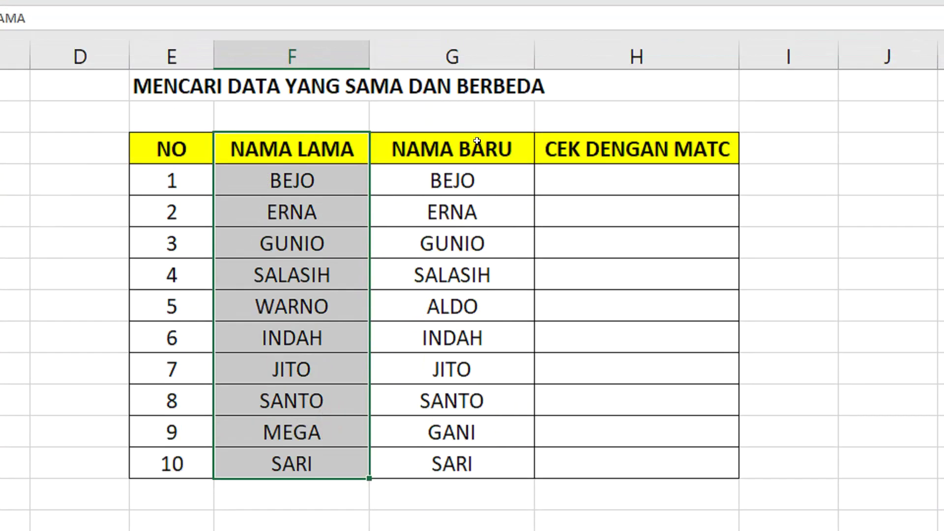
{"action": "left_click_drag", "start_coordinate": [452, 107], "coordinate": [466, 413]}
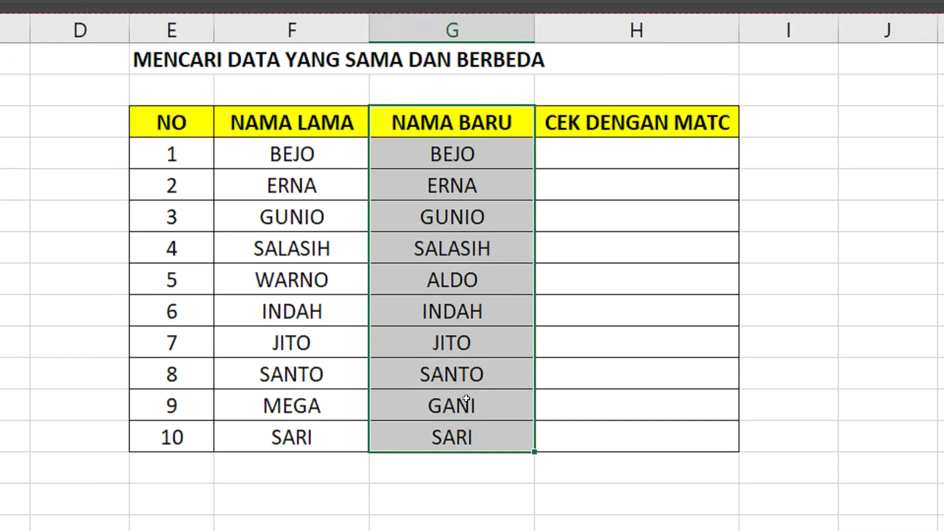
{"action": "left_click", "coordinate": [313, 148]}
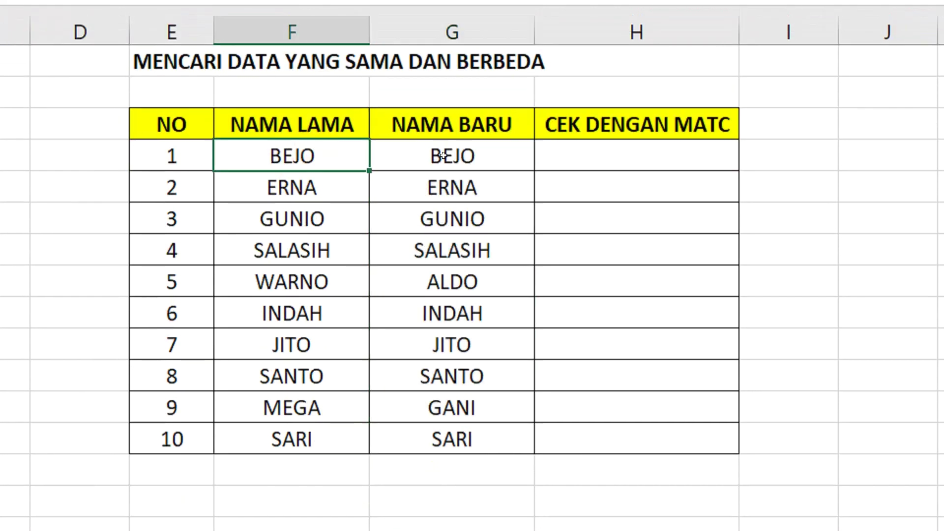
{"action": "left_click", "coordinate": [396, 154]}
{"action": "left_click", "coordinate": [352, 163]}
{"action": "left_click", "coordinate": [375, 154]}
{"action": "left_click", "coordinate": [321, 155]}
{"action": "left_click", "coordinate": [459, 150]}
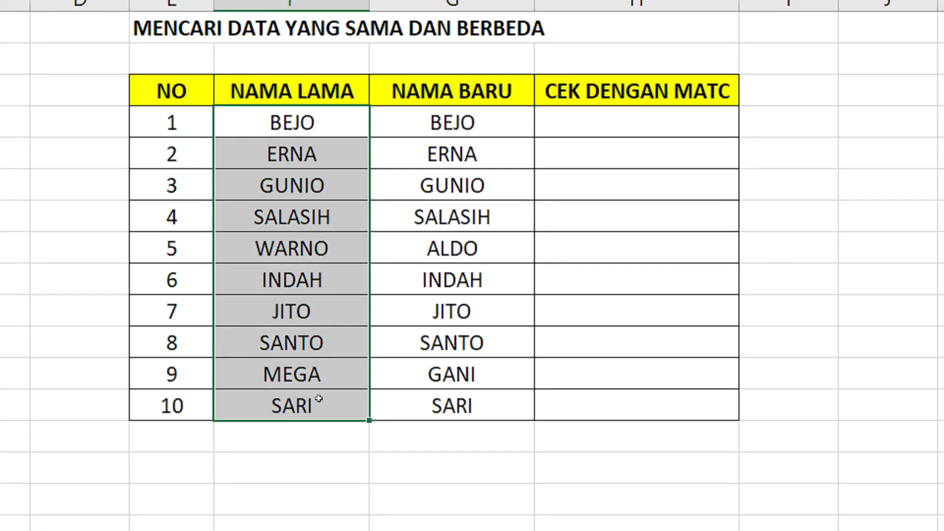
Step: Reselect the old names BEJO–SARI and add the new names to the selection
{"action": "left_click_drag", "start_coordinate": [308, 165], "coordinate": [319, 399]}
{"action": "mouse_move", "coordinate": [506, 122]}
{"action": "left_mouse_down"}
{"action": "mouse_move", "coordinate": [456, 379]}
{"action": "mouse_move", "coordinate": [469, 398]}
{"action": "left_mouse_up"}
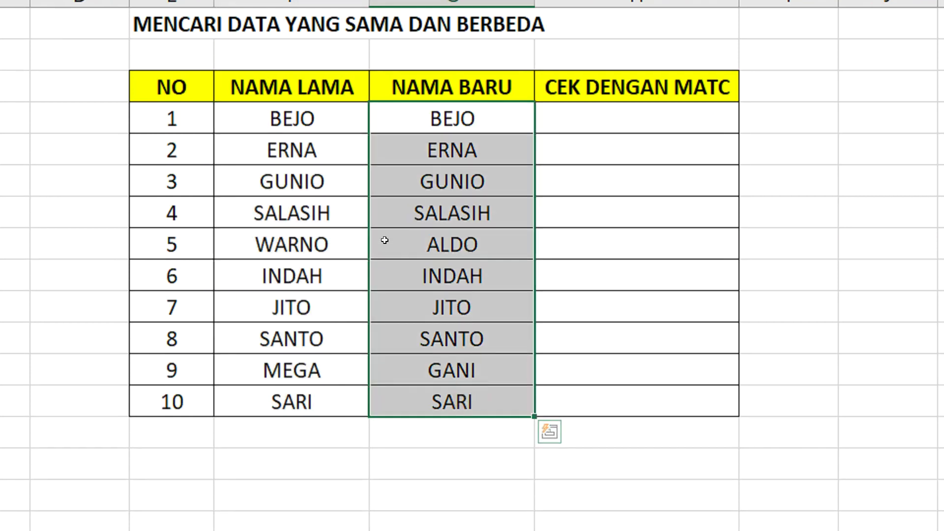
{"action": "mouse_move", "coordinate": [309, 129]}
{"action": "left_mouse_down"}
{"action": "mouse_move", "coordinate": [289, 310]}
{"action": "mouse_move", "coordinate": [293, 396]}
{"action": "left_mouse_up"}
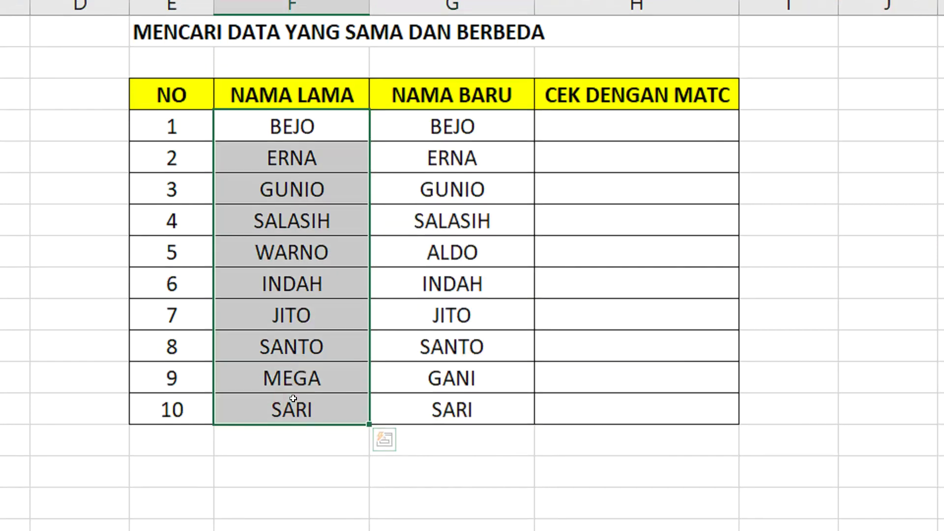
{"action": "left_click_drag", "start_coordinate": [480, 132], "coordinate": [460, 399]}
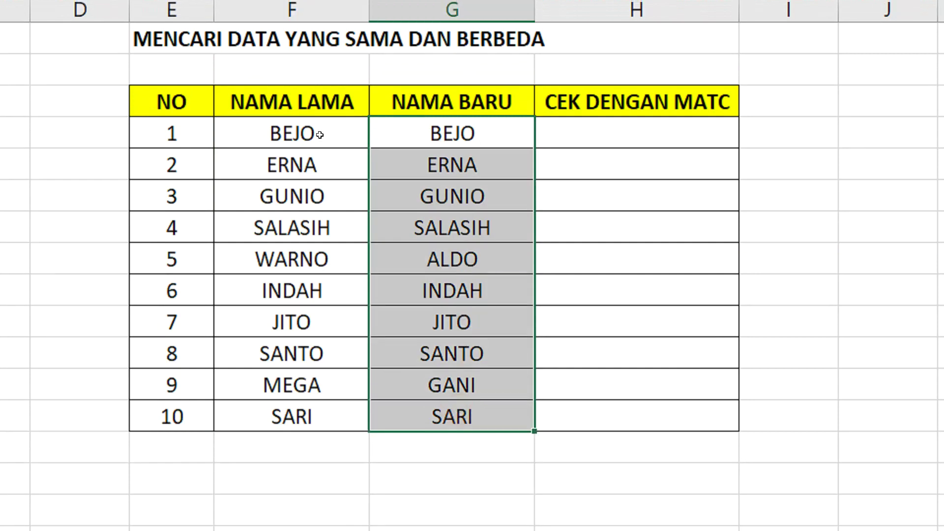
{"action": "left_click", "coordinate": [430, 133]}
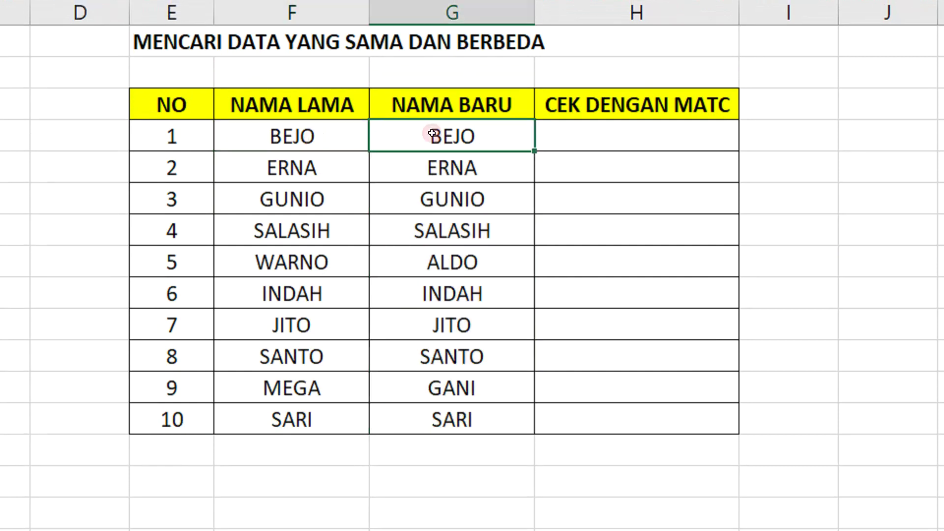
{"action": "left_click", "coordinate": [304, 140]}
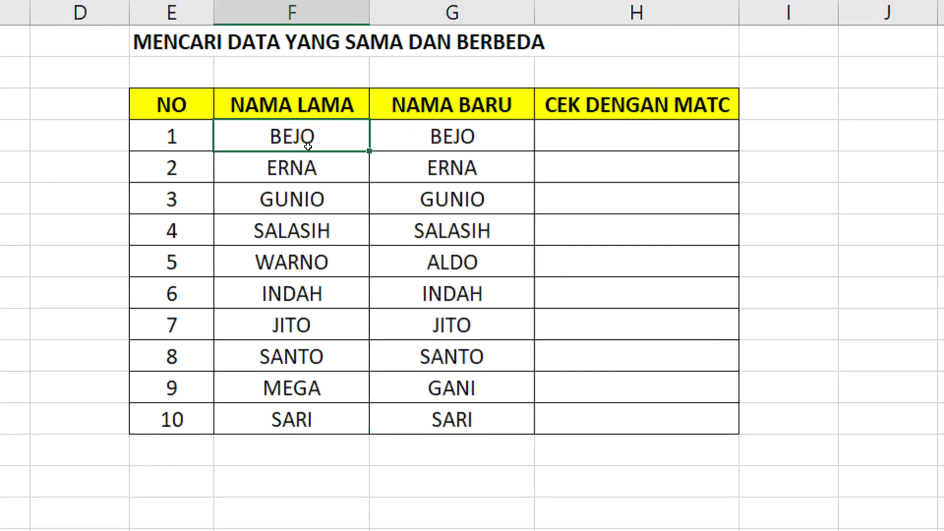
{"action": "left_click_drag", "start_coordinate": [309, 136], "coordinate": [304, 409]}
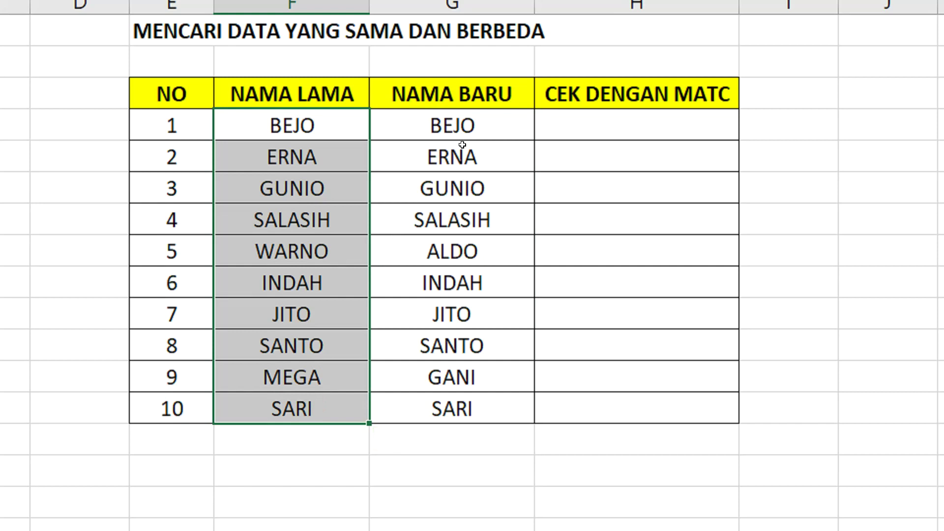
{"action": "left_click_drag", "start_coordinate": [464, 129], "coordinate": [456, 399], "text": "ctrl"}
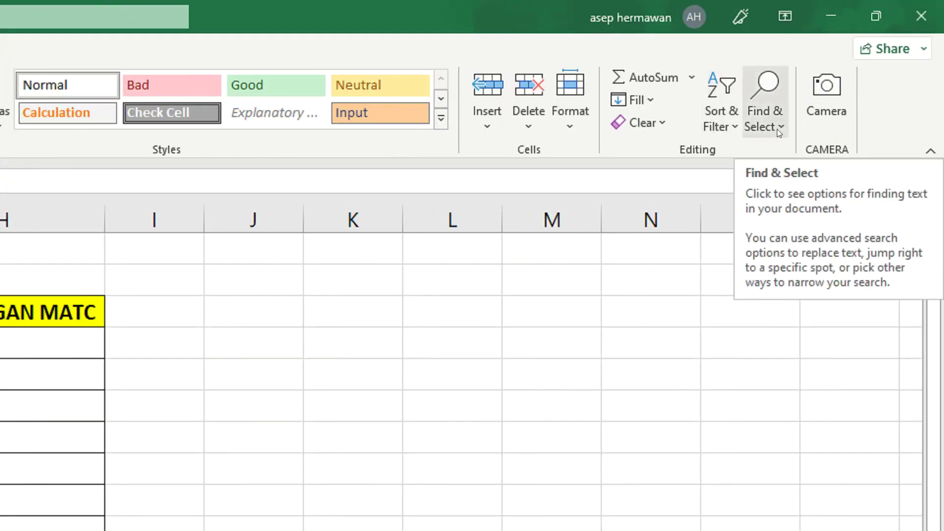
Step: Use Go To Special's Row differences to select the mismatched old names WARNO and MEGA
{"action": "left_click", "coordinate": [779, 129]}
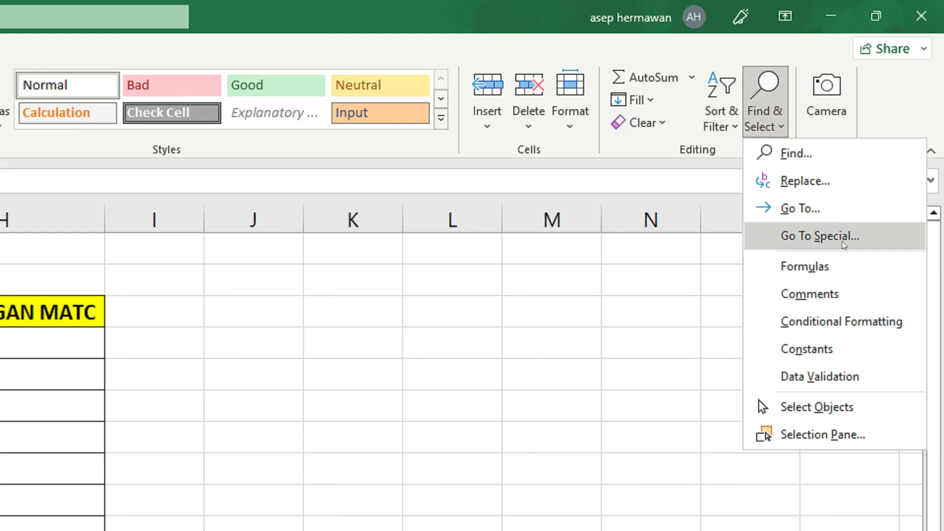
{"action": "left_click", "coordinate": [842, 241]}
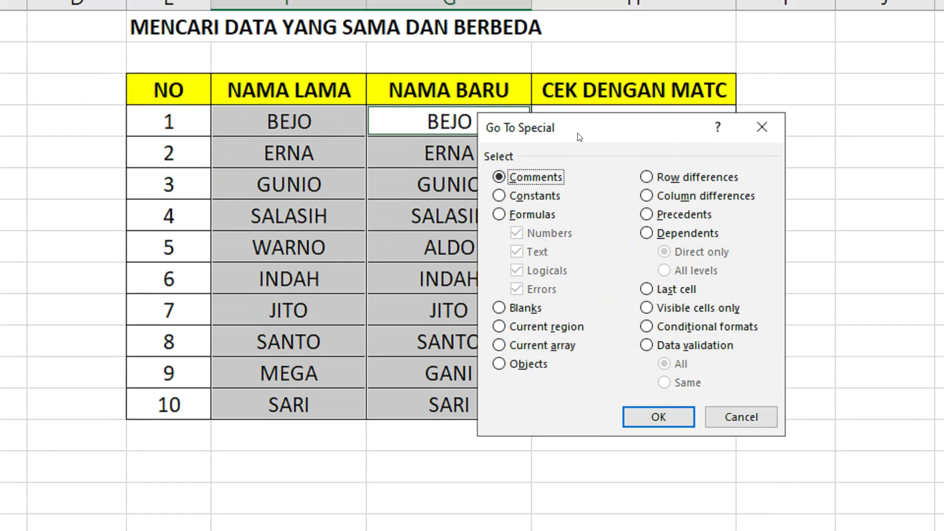
{"action": "left_click_drag", "start_coordinate": [579, 133], "coordinate": [592, 133]}
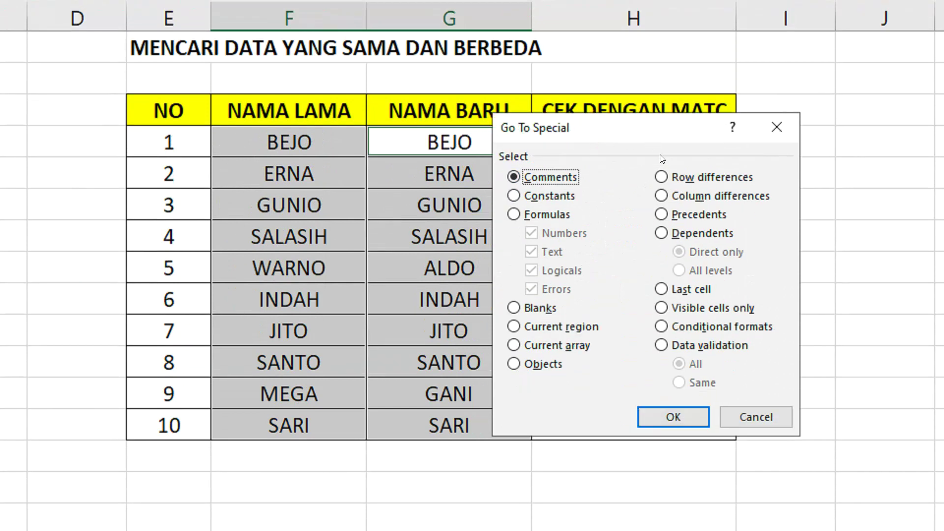
{"action": "left_click", "coordinate": [677, 173]}
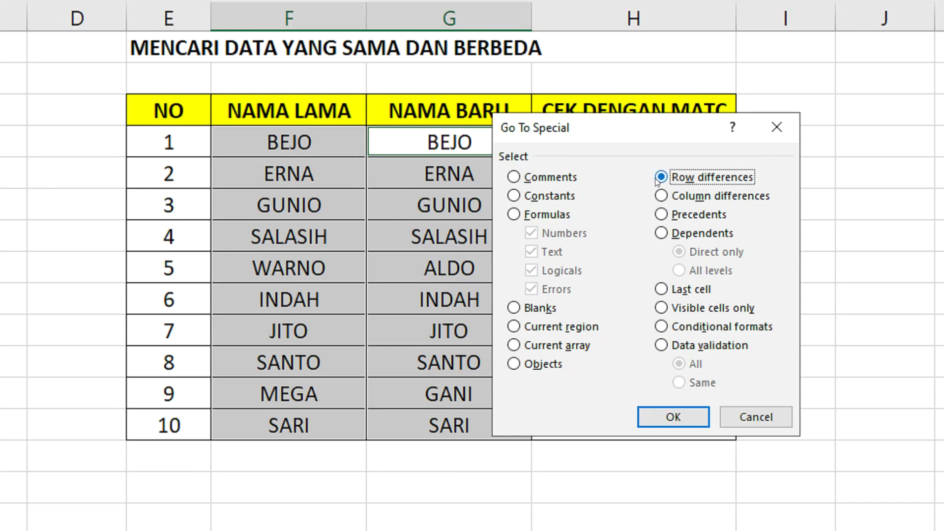
{"action": "left_click", "coordinate": [673, 416]}
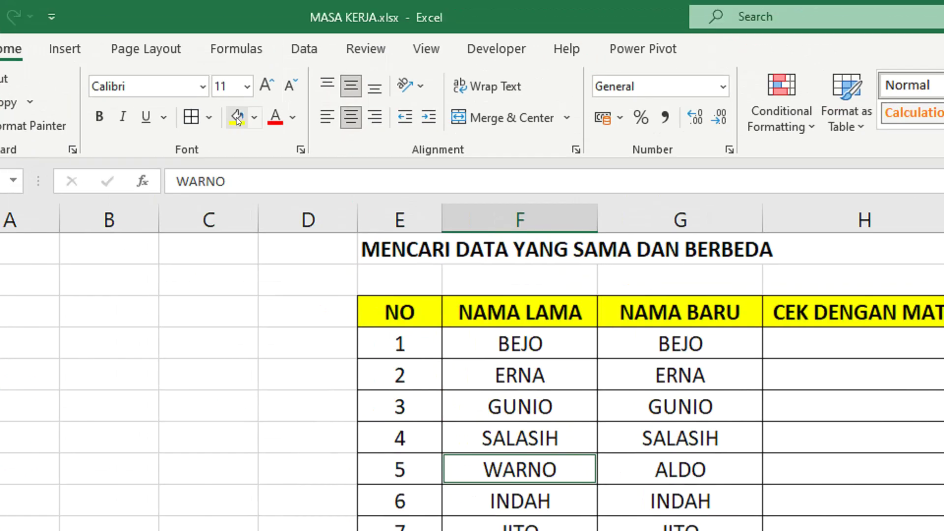
Step: Fill the selected WARNO and MEGA cells yellow and clear the selection
{"action": "left_click", "coordinate": [237, 118]}
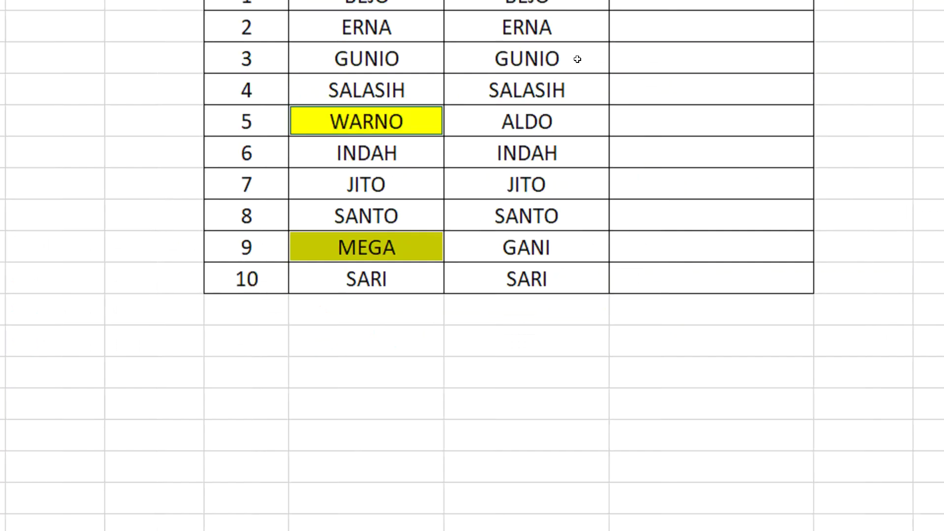
{"action": "left_click", "coordinate": [480, 25]}
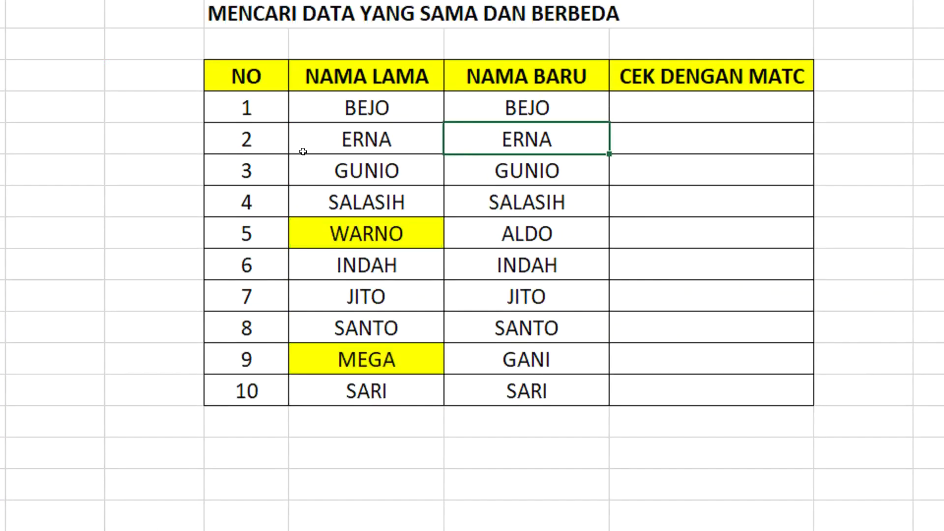
{"action": "left_click", "coordinate": [358, 234]}
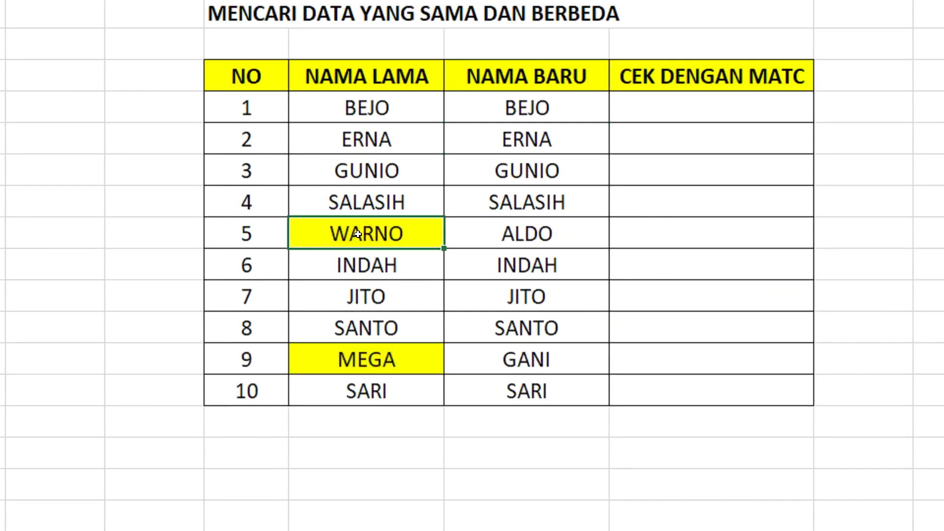
{"action": "left_click", "coordinate": [268, 245]}
{"action": "left_click", "coordinate": [261, 362]}
Step: Compare yellow WARNO and MEGA with their new names ALDO and GANI
{"action": "left_click", "coordinate": [403, 223]}
{"action": "left_click", "coordinate": [516, 234]}
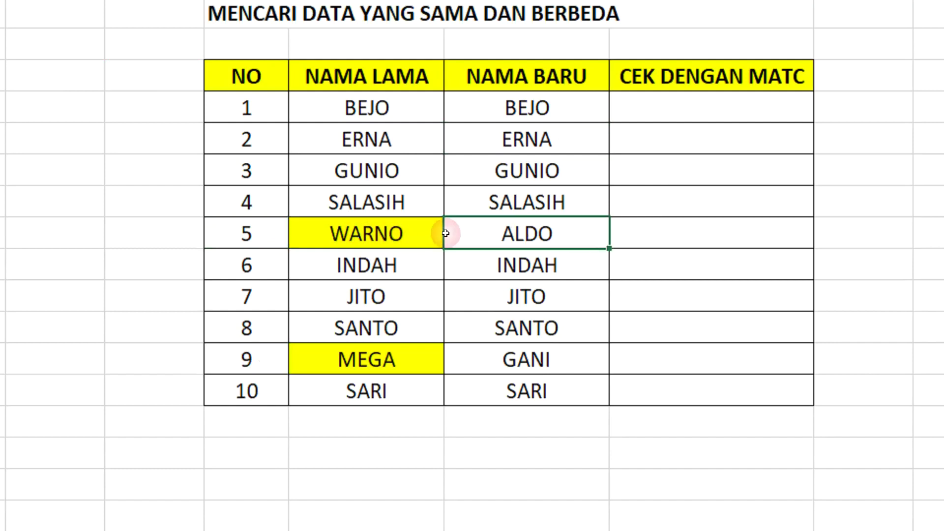
{"action": "left_click_drag", "start_coordinate": [435, 204], "coordinate": [500, 194]}
{"action": "left_click", "coordinate": [415, 244]}
{"action": "key", "text": "Tab"}
{"action": "left_click", "coordinate": [393, 355]}
{"action": "left_click", "coordinate": [475, 359]}
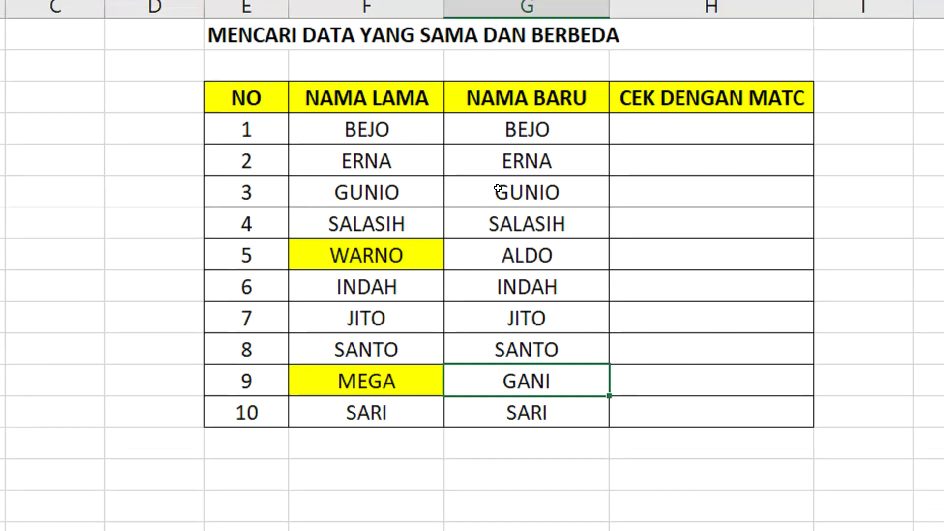
{"action": "left_click", "coordinate": [550, 132]}
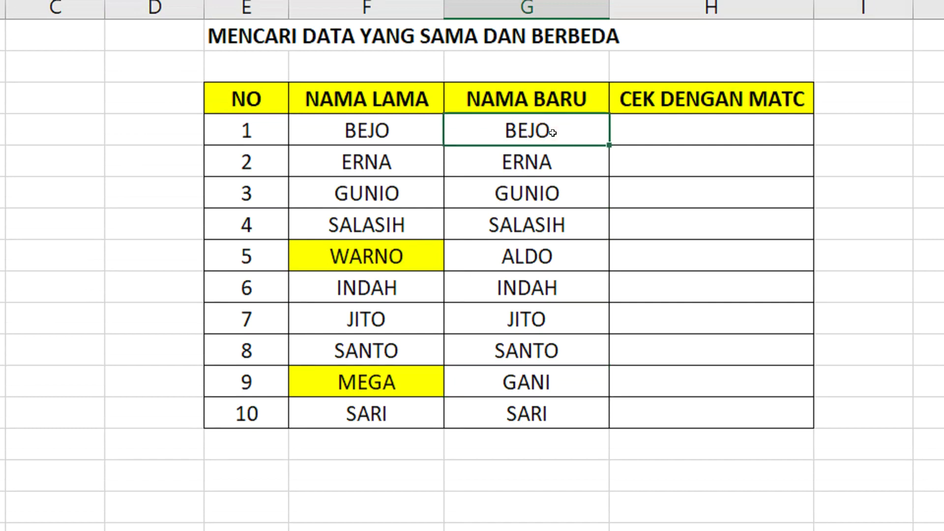
Step: Copy the new name BEJO into the empty cell below SARI
{"action": "key", "text": "ctrl+c"}
{"action": "left_click", "coordinate": [559, 368]}
{"action": "key", "text": "ctrl+v"}
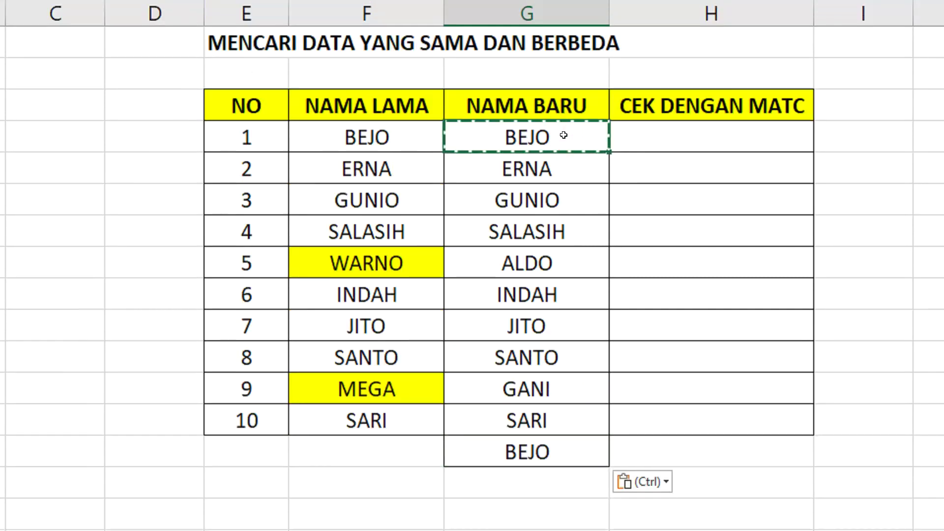
Step: Replace the first new name with AMI and reselect both name lists
{"action": "type", "text": "AMI"}
{"action": "left_click", "coordinate": [726, 243]}
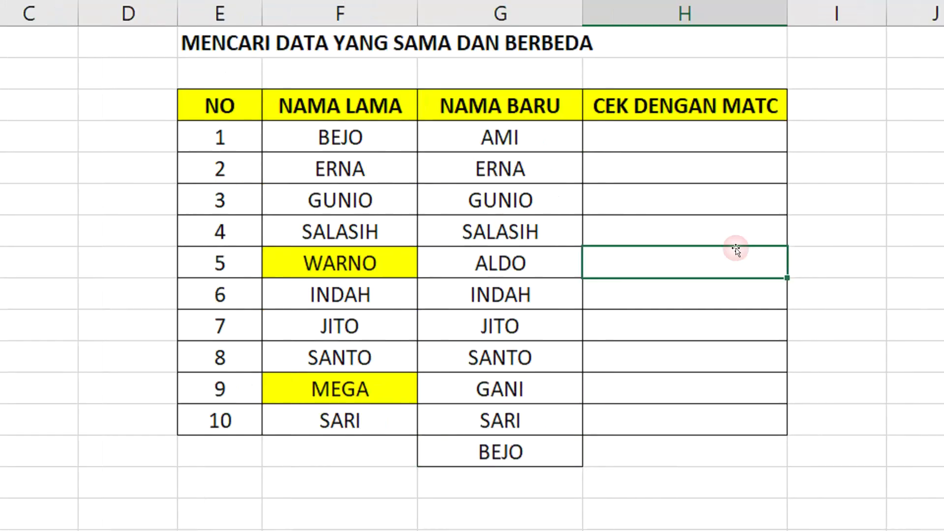
{"action": "left_click_drag", "start_coordinate": [386, 132], "coordinate": [365, 420]}
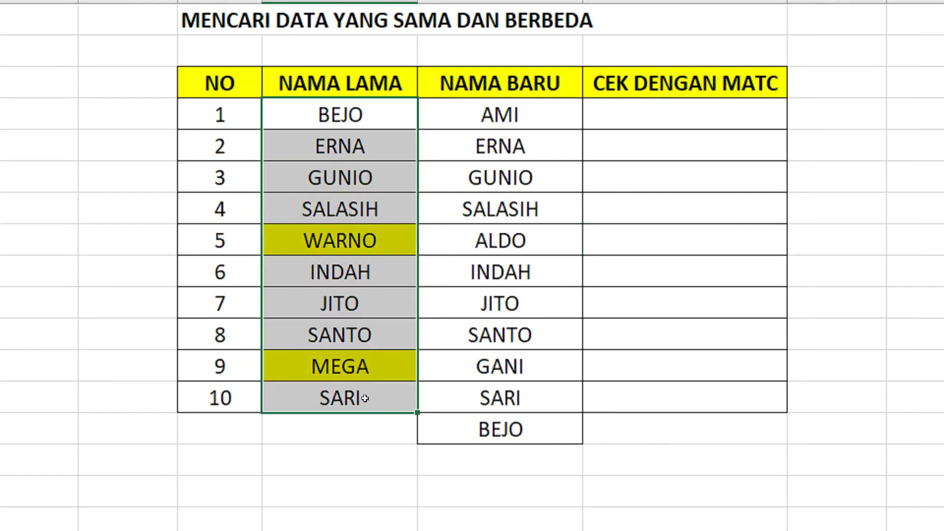
{"action": "left_click_drag", "start_coordinate": [496, 116], "coordinate": [511, 381]}
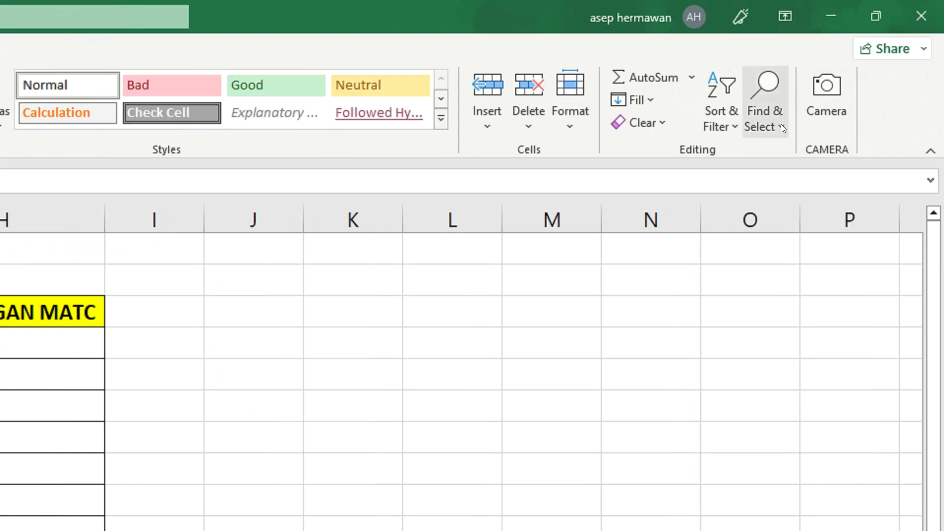
Step: Select row differences via Go To Special and fill the differing old names yellow
{"action": "left_click", "coordinate": [780, 124]}
{"action": "left_click", "coordinate": [816, 237]}
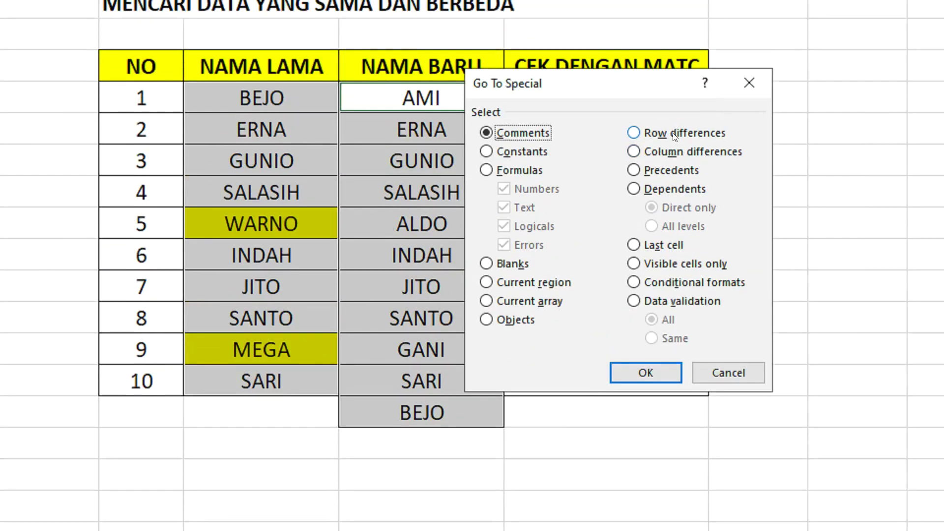
{"action": "left_click", "coordinate": [673, 133]}
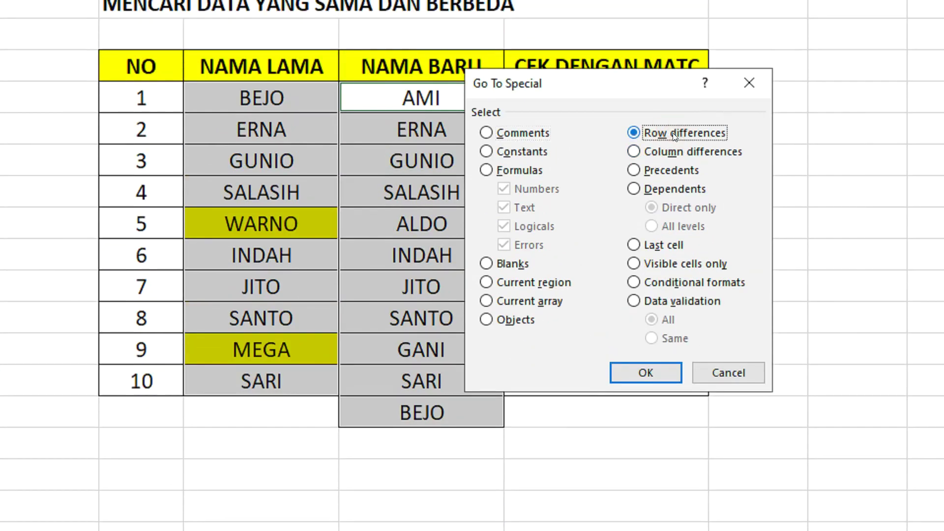
{"action": "left_click", "coordinate": [644, 372]}
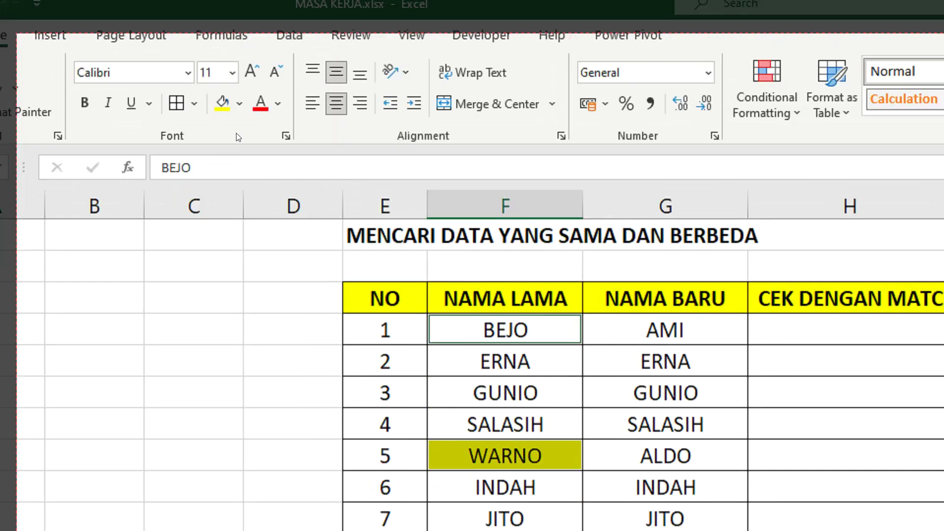
{"action": "left_click", "coordinate": [236, 120]}
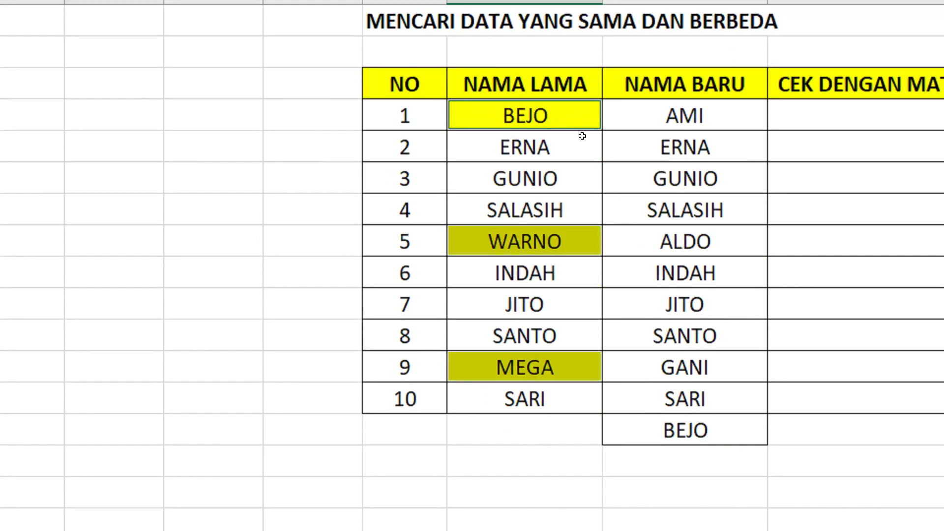
{"action": "left_click", "coordinate": [582, 136]}
Step: Compare old and new names row by row, starting with BEJO and AMI
{"action": "left_click", "coordinate": [549, 132]}
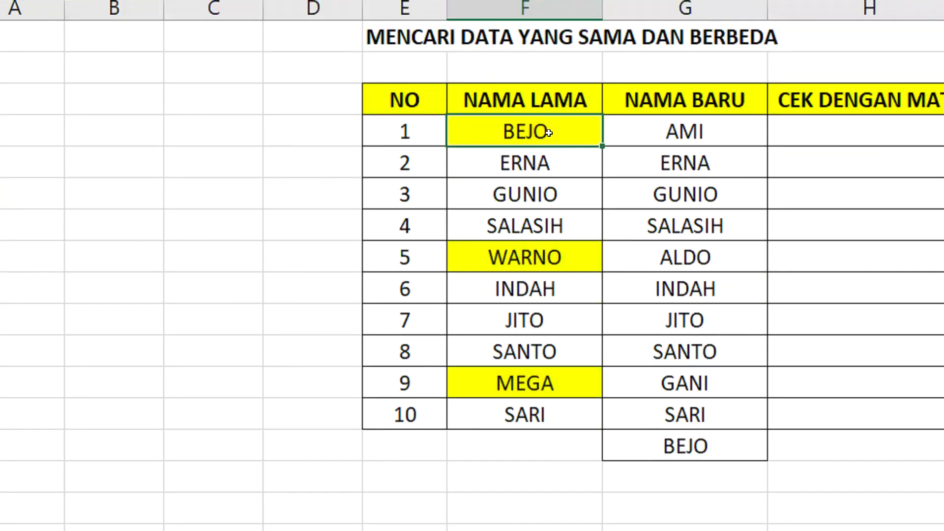
{"action": "left_click", "coordinate": [701, 446]}
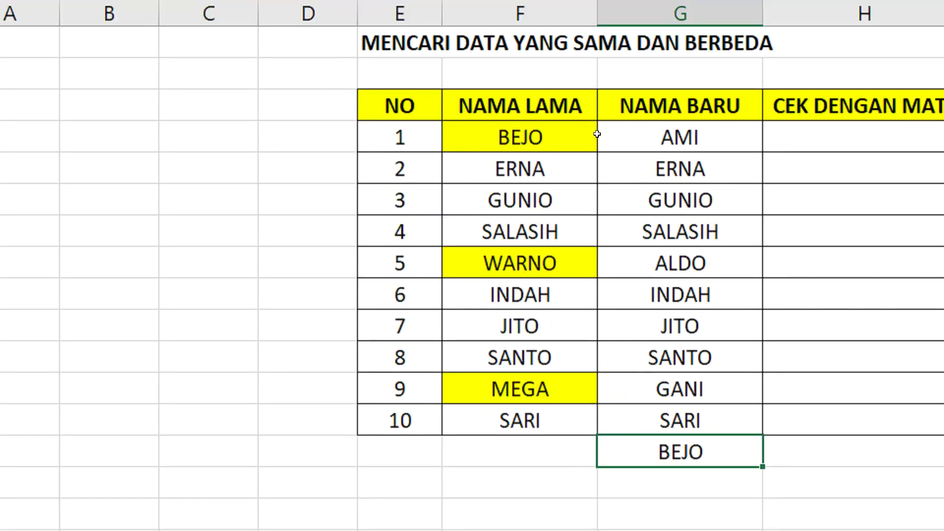
{"action": "left_click_drag", "start_coordinate": [560, 138], "coordinate": [609, 131]}
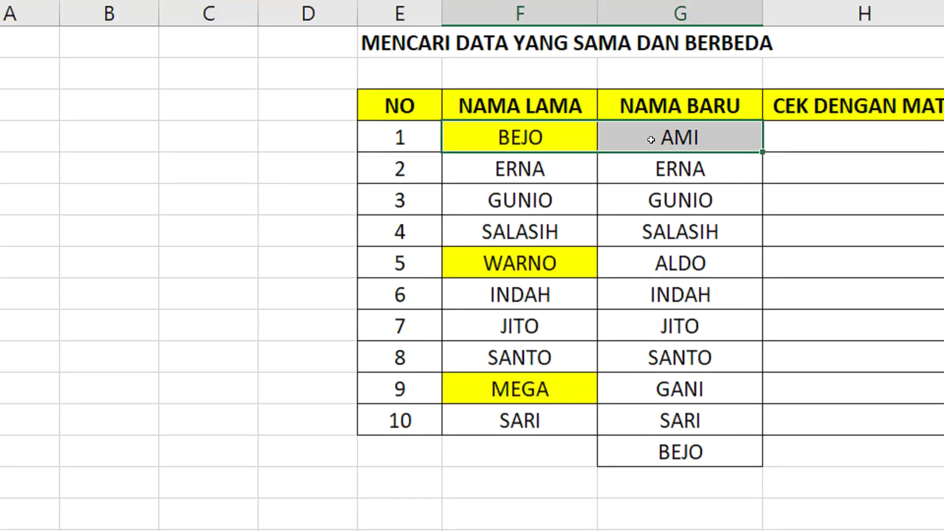
{"action": "left_click_drag", "start_coordinate": [594, 168], "coordinate": [634, 173]}
{"action": "left_click_drag", "start_coordinate": [590, 196], "coordinate": [617, 196]}
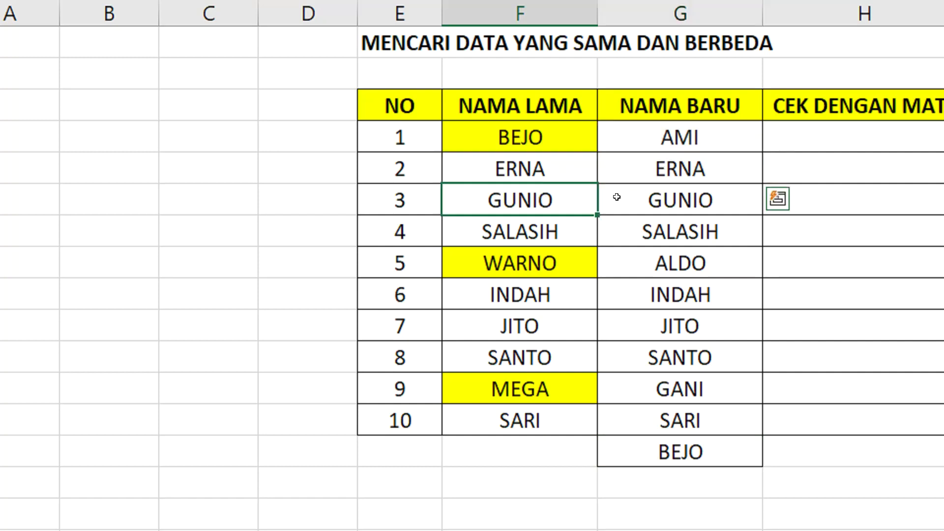
{"action": "left_click", "coordinate": [559, 143]}
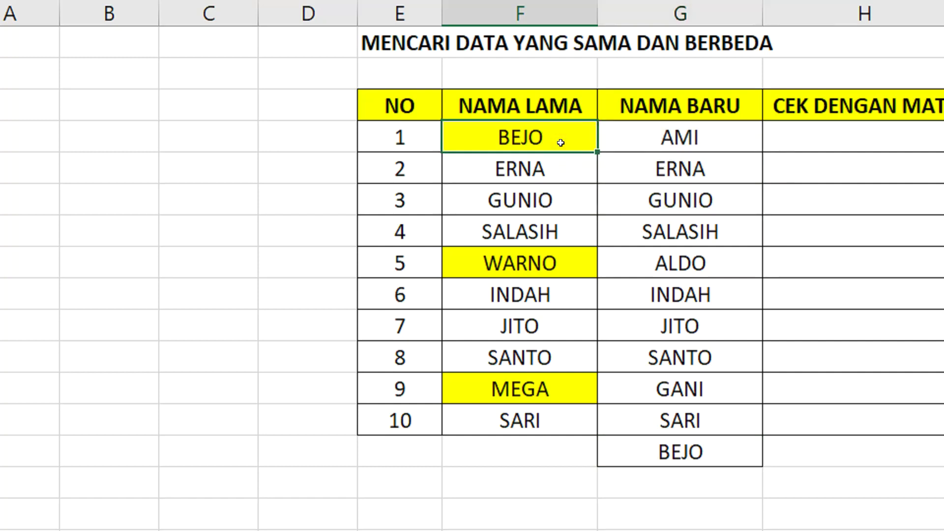
{"action": "left_click_drag", "start_coordinate": [608, 138], "coordinate": [623, 132]}
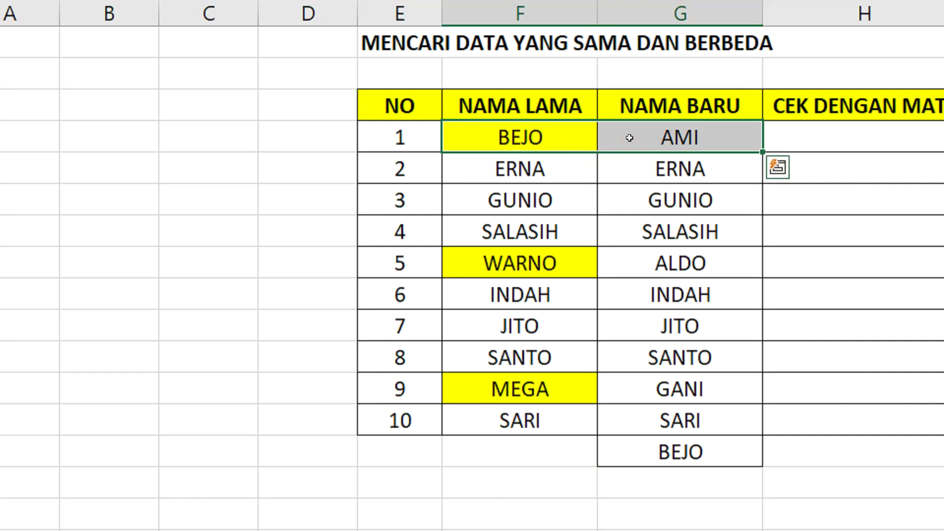
{"action": "left_click_drag", "start_coordinate": [563, 261], "coordinate": [634, 263]}
{"action": "left_click", "coordinate": [630, 175]}
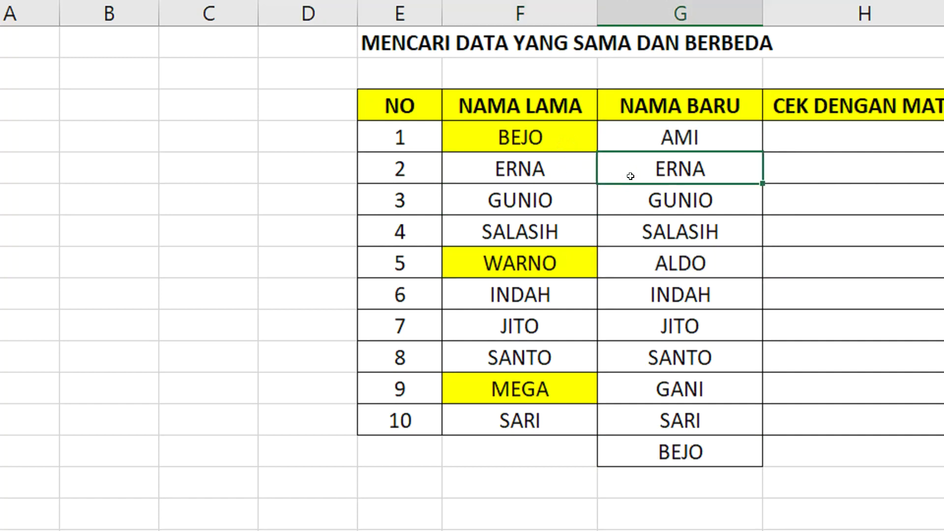
{"action": "left_click_drag", "start_coordinate": [707, 143], "coordinate": [708, 451]}
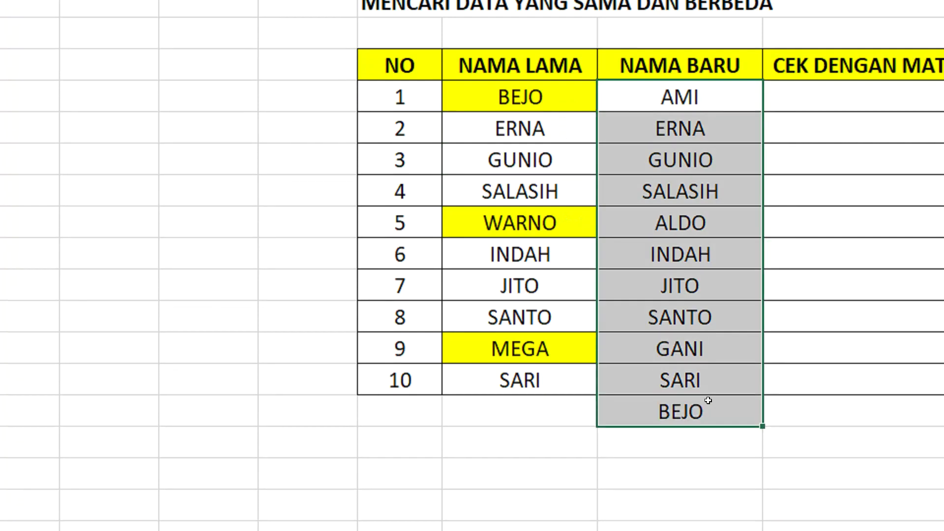
{"action": "left_click_drag", "start_coordinate": [693, 133], "coordinate": [693, 388]}
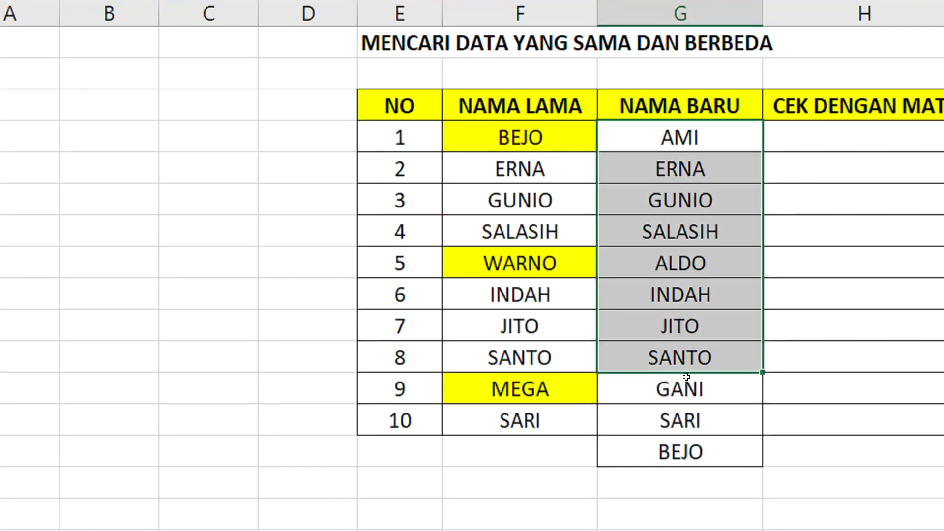
{"action": "left_click", "coordinate": [659, 153]}
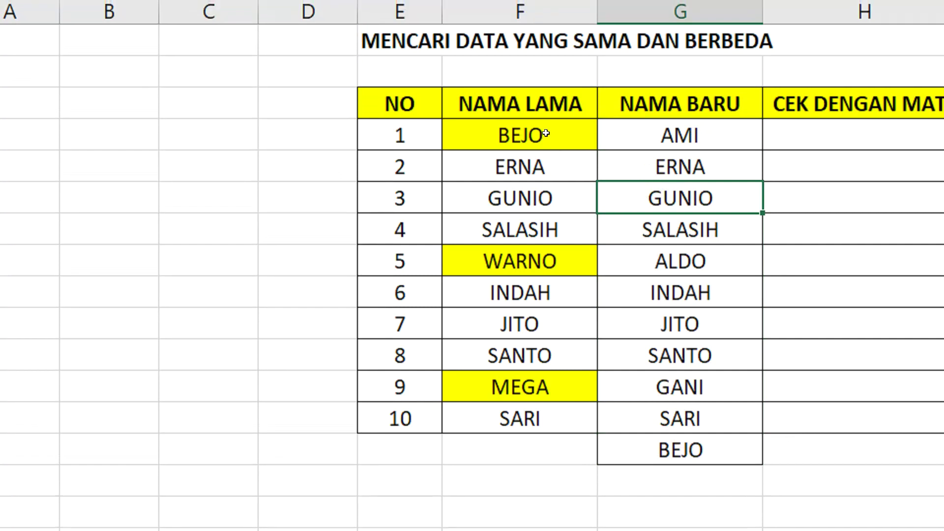
{"action": "left_click_drag", "start_coordinate": [546, 132], "coordinate": [536, 418]}
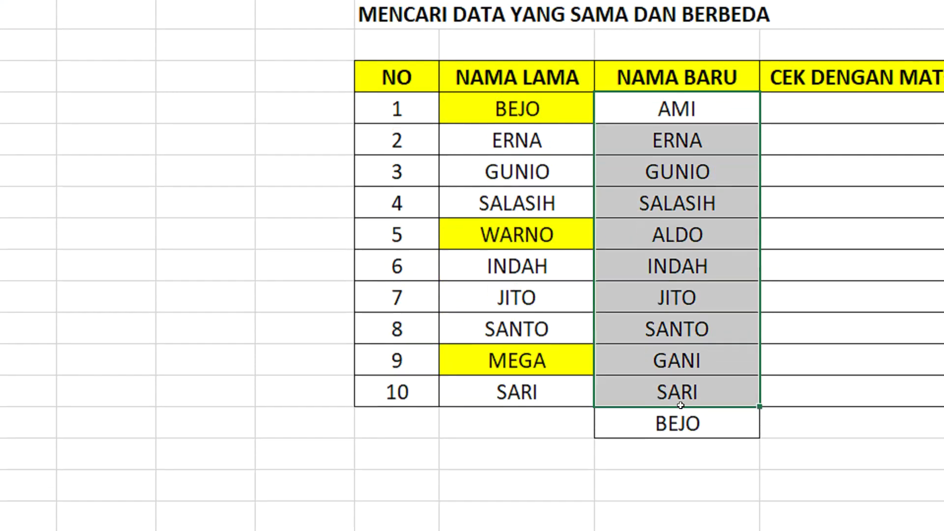
{"action": "left_click_drag", "start_coordinate": [696, 153], "coordinate": [678, 443]}
{"action": "left_click", "coordinate": [702, 148]}
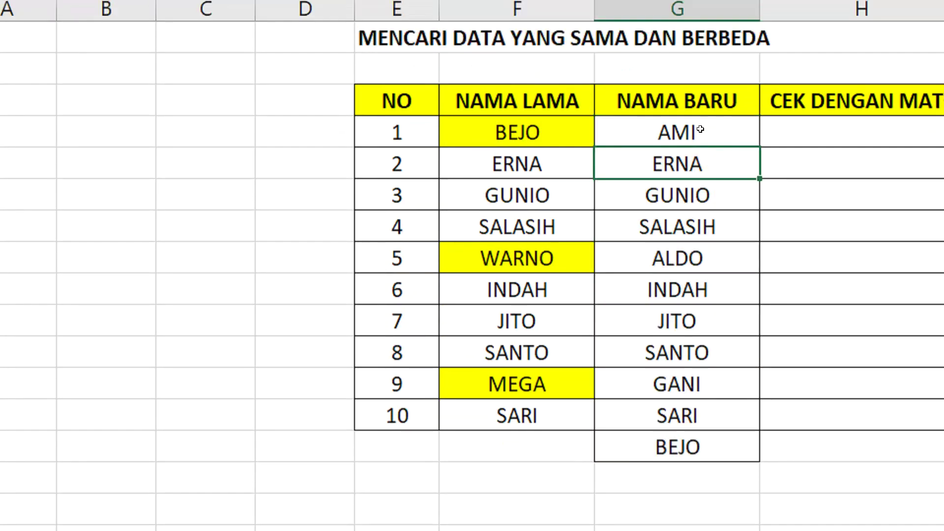
{"action": "left_click_drag", "start_coordinate": [702, 141], "coordinate": [695, 419]}
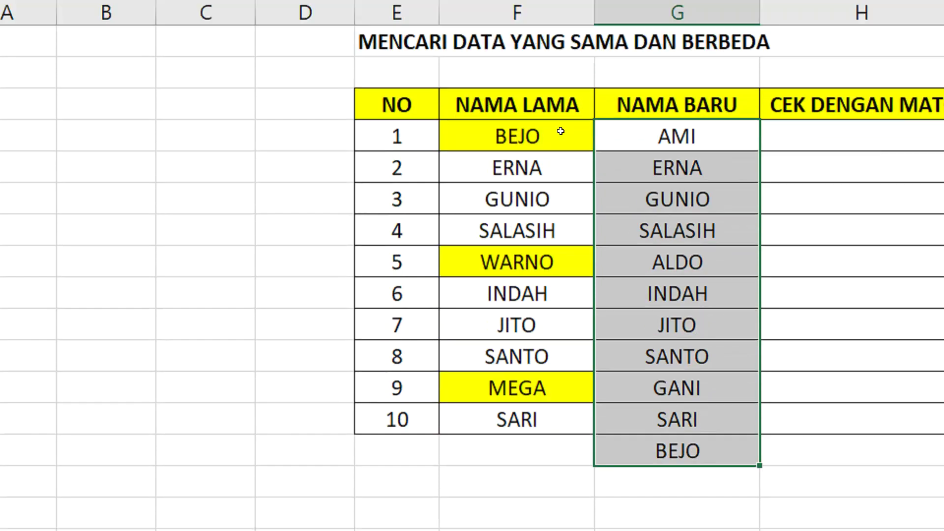
{"action": "left_click_drag", "start_coordinate": [558, 134], "coordinate": [530, 399]}
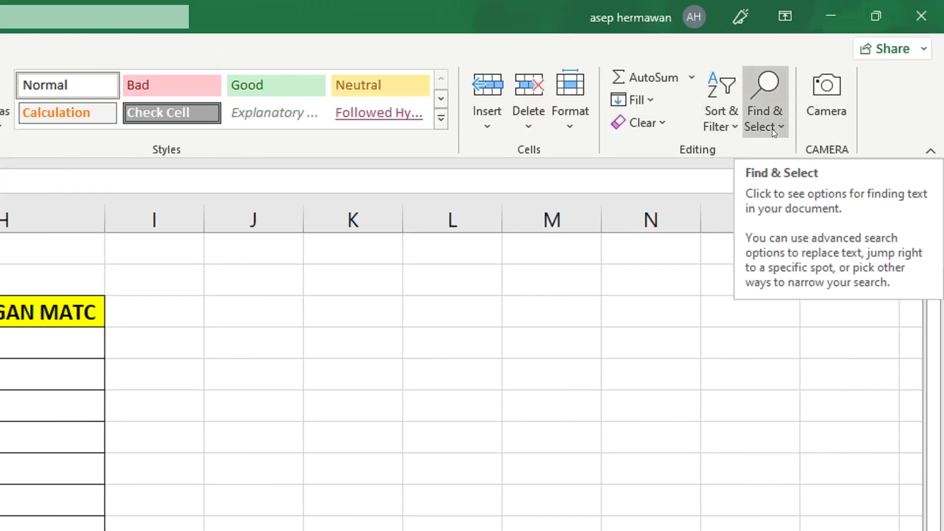
Step: Fill the new names differing from old names (AMI, ALDO, GANI, BEJO) yellow via Row differences
{"action": "left_click", "coordinate": [773, 127]}
{"action": "left_click", "coordinate": [807, 241]}
{"action": "left_click", "coordinate": [75, 336]}
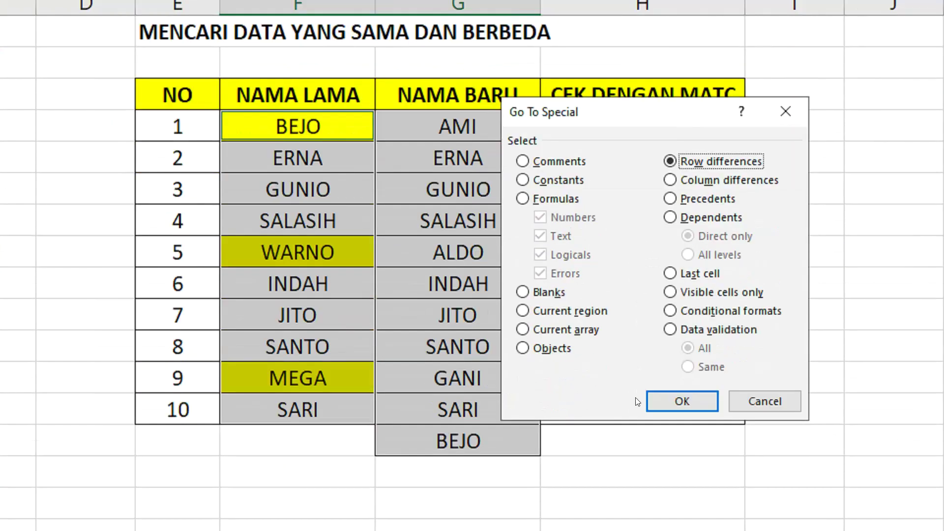
{"action": "left_click", "coordinate": [678, 401]}
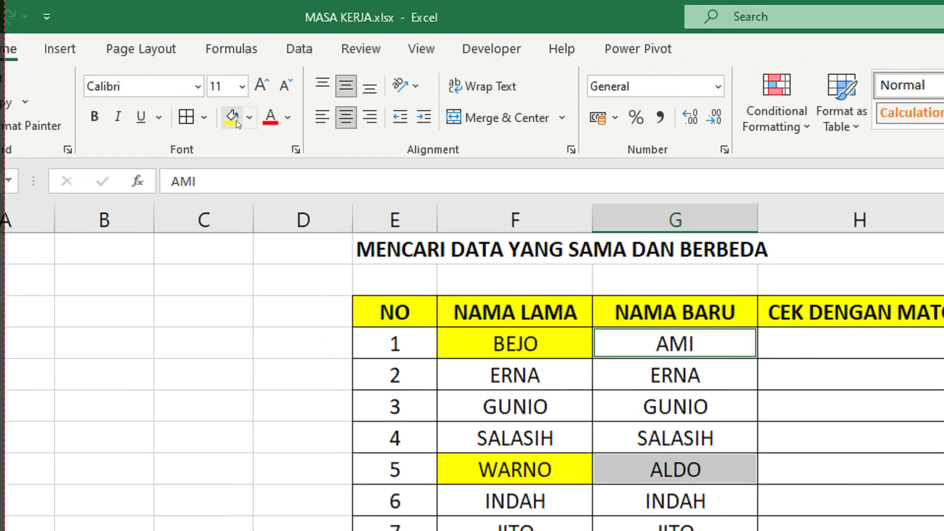
{"action": "left_click", "coordinate": [235, 119]}
{"action": "left_click", "coordinate": [590, 230]}
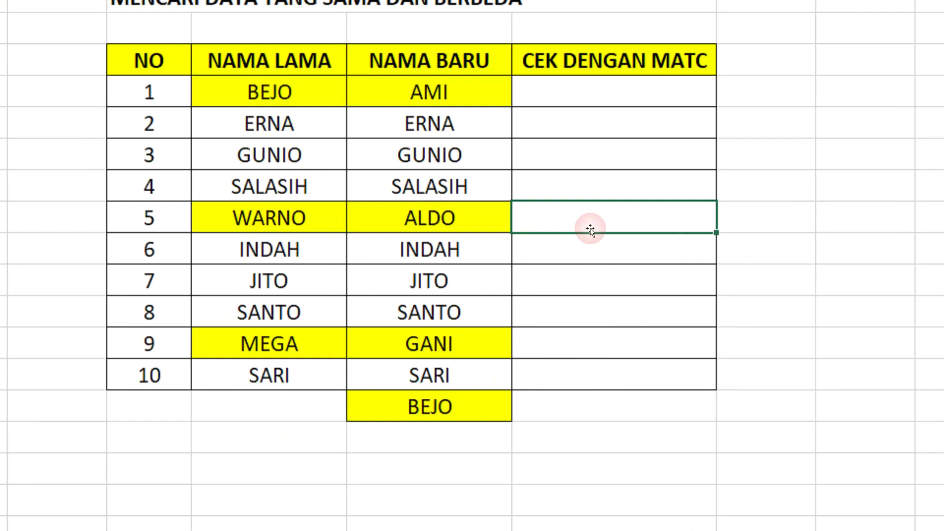
Step: Review the highlighted new names AMI, ALDO, GANI and BEJO against their old names
{"action": "left_click", "coordinate": [476, 132]}
{"action": "left_click", "coordinate": [483, 255]}
{"action": "left_click", "coordinate": [496, 389]}
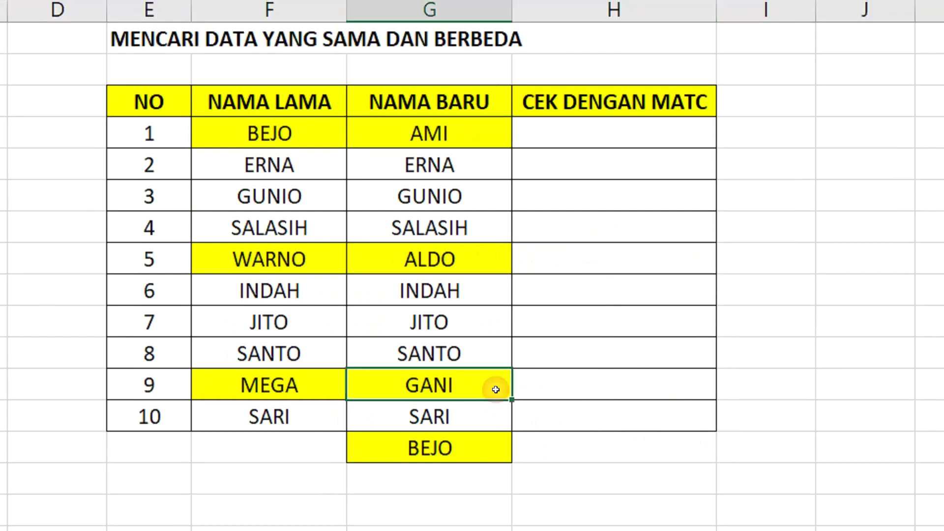
{"action": "left_click", "coordinate": [488, 454]}
{"action": "left_click", "coordinate": [480, 344]}
{"action": "left_click", "coordinate": [455, 135]}
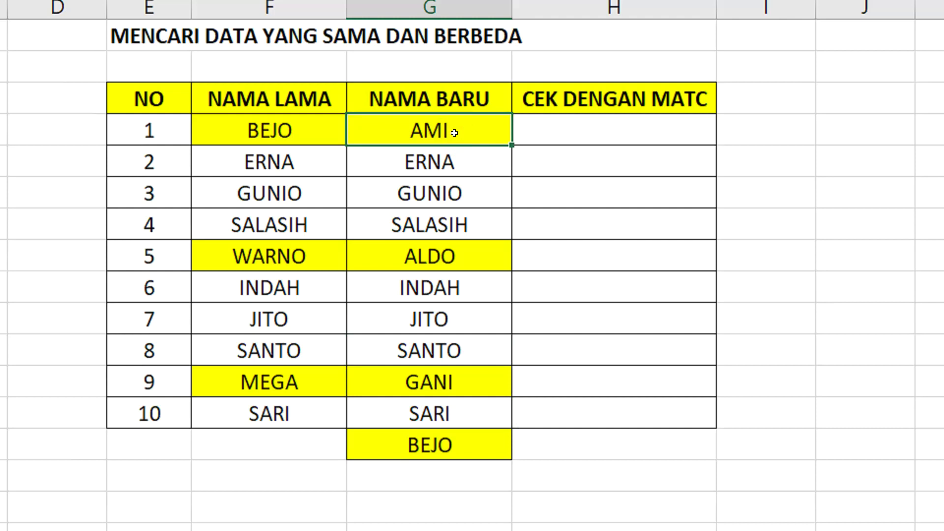
{"action": "left_click", "coordinate": [323, 130]}
{"action": "left_click", "coordinate": [362, 131]}
{"action": "left_click", "coordinate": [316, 132]}
{"action": "left_click", "coordinate": [405, 135]}
{"action": "left_click", "coordinate": [332, 138]}
{"action": "left_click", "coordinate": [409, 138]}
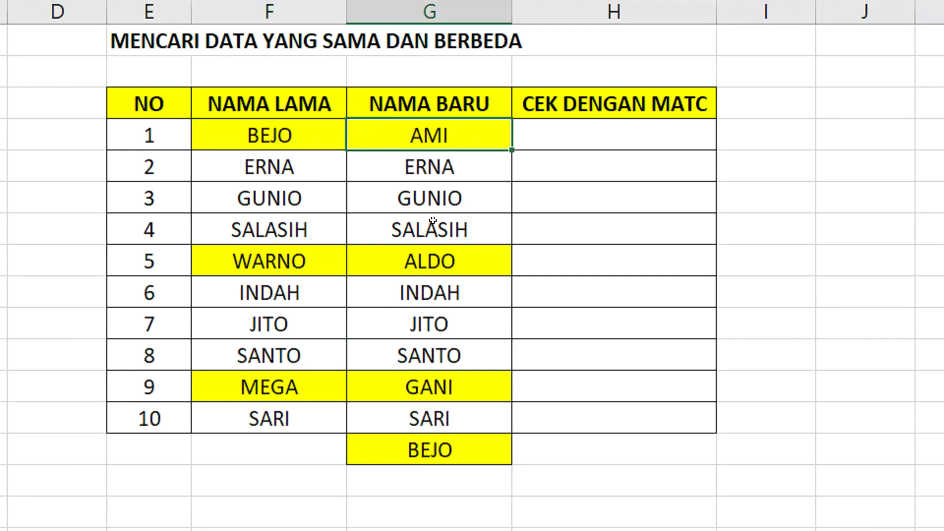
Step: Widen check column H to fit its heading
{"action": "left_click", "coordinate": [633, 143]}
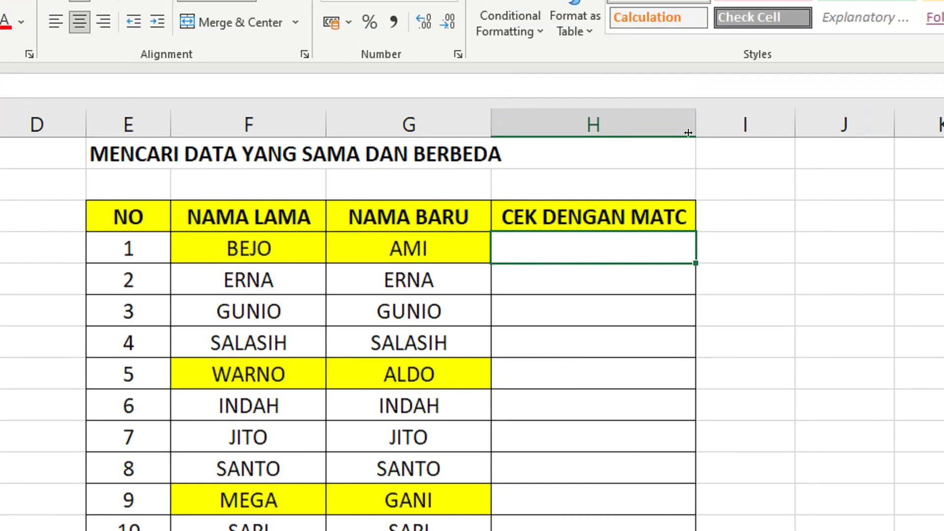
{"action": "left_click_drag", "start_coordinate": [688, 132], "coordinate": [729, 133]}
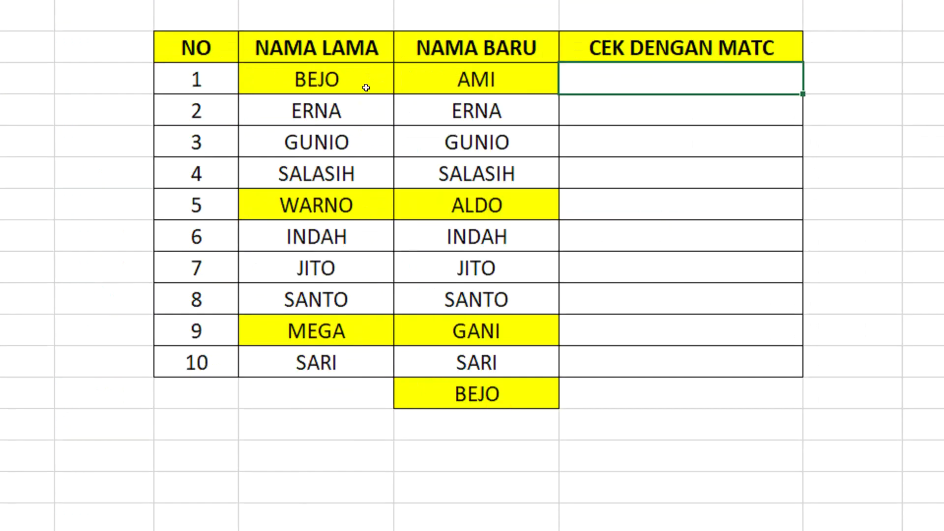
{"action": "left_click", "coordinate": [298, 103]}
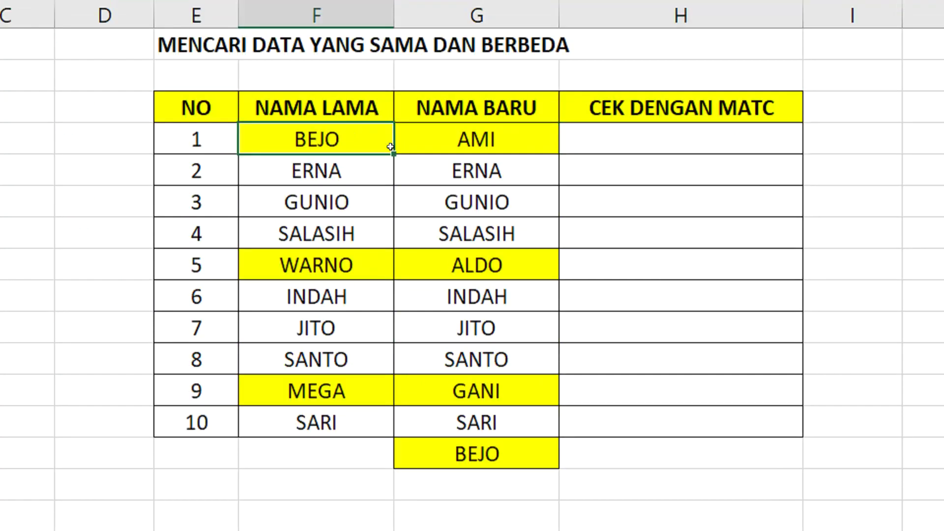
Step: Remove the yellow fill from both name columns
{"action": "left_click_drag", "start_coordinate": [391, 146], "coordinate": [486, 455]}
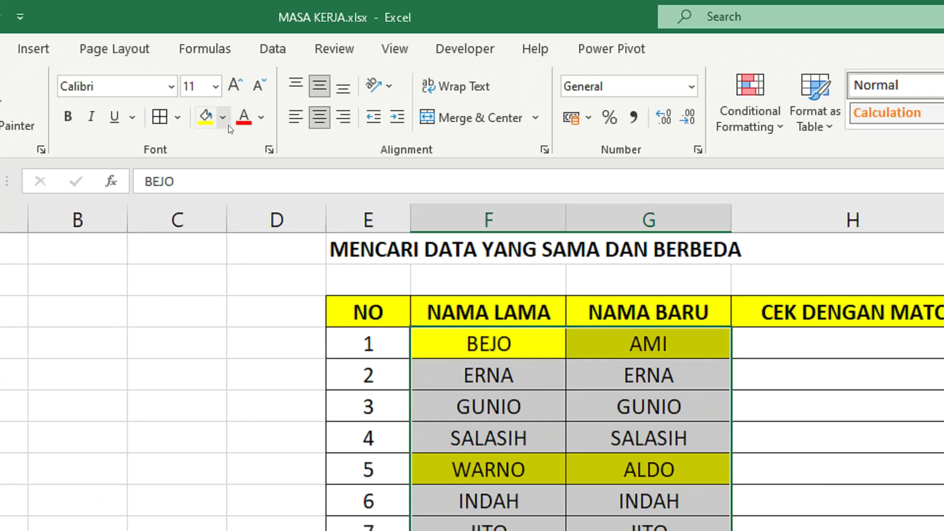
{"action": "left_click", "coordinate": [221, 117]}
{"action": "left_click", "coordinate": [279, 333]}
Step: Delete the extra BEJO entry below SARI
{"action": "left_click", "coordinate": [637, 380]}
{"action": "key", "text": "Delete"}
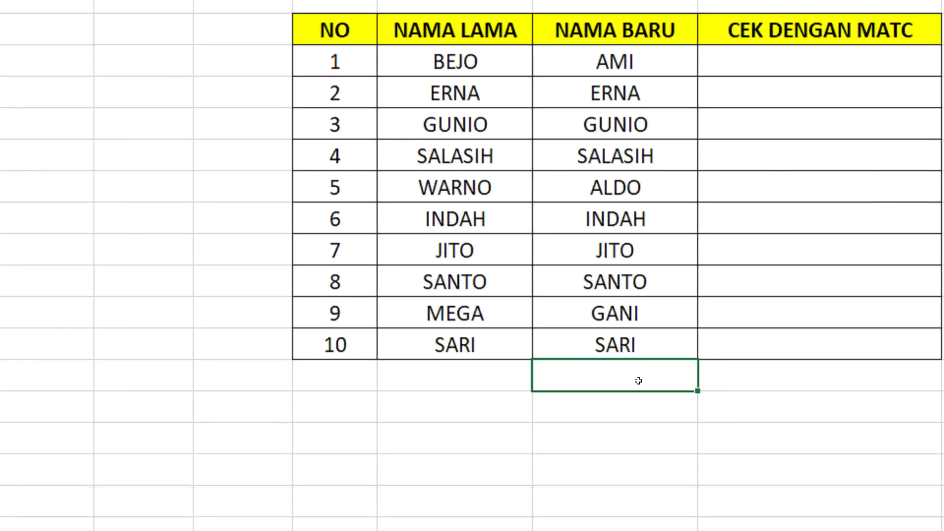
{"action": "left_click", "coordinate": [637, 403]}
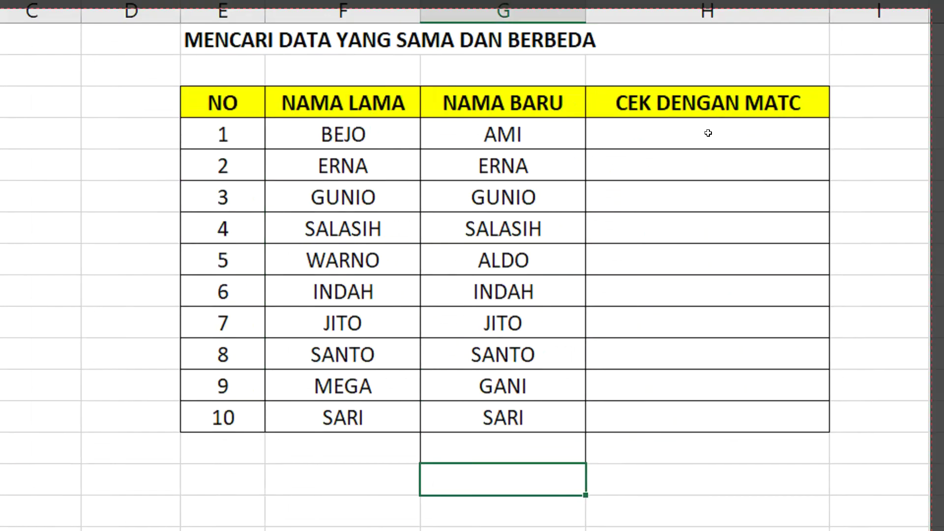
{"action": "left_click", "coordinate": [823, 54]}
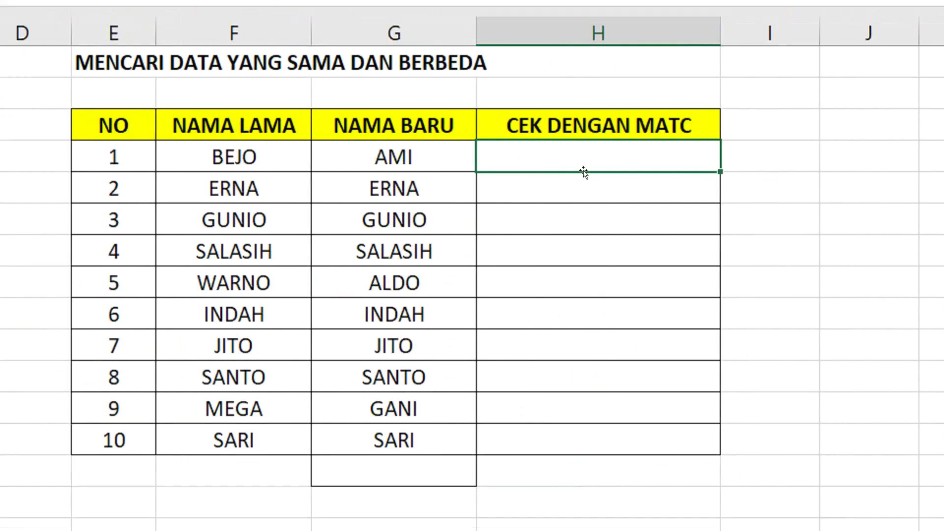
Step: Enter =MATCH(G4;$F$4:$F$13;0) in H4 beside AMI, returning #N/A
{"action": "type", "text": "="}
{"action": "type", "text": "MAT"}
{"action": "double_click", "coordinate": [562, 183]}
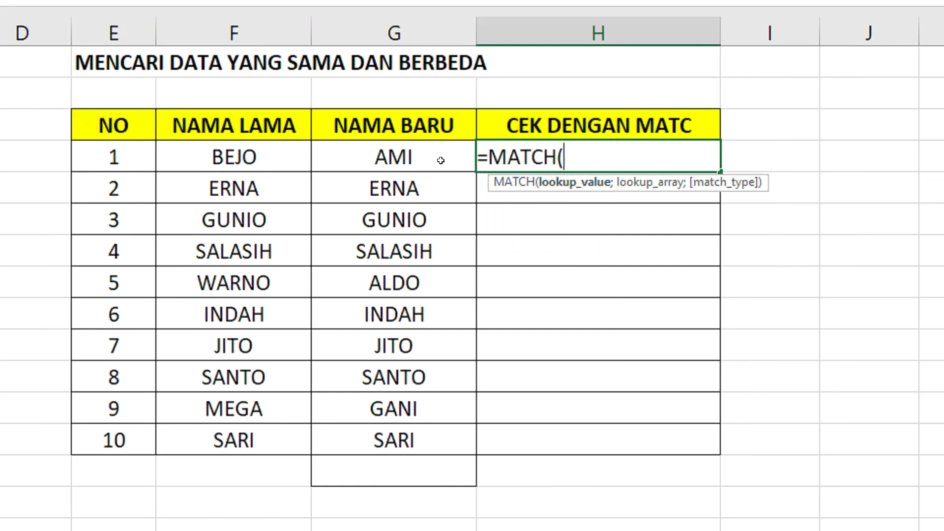
{"action": "left_click", "coordinate": [440, 161]}
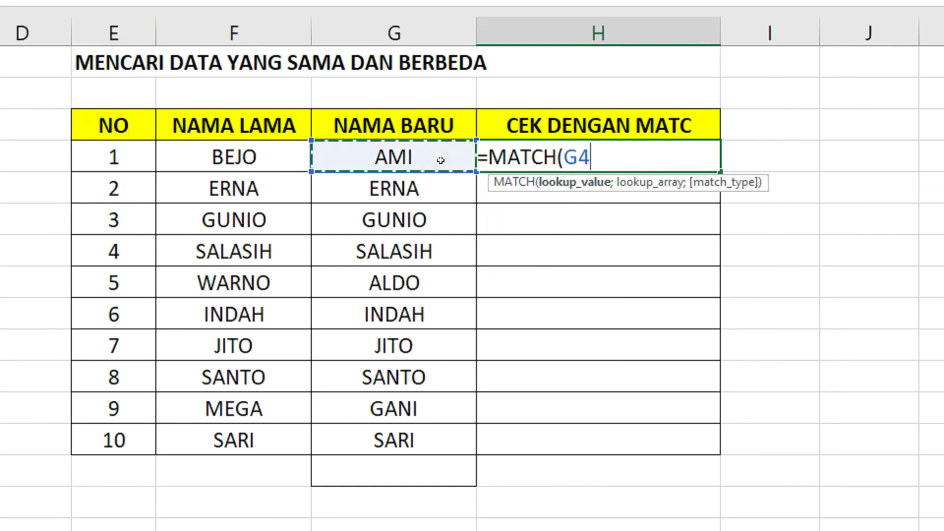
{"action": "type", "text": ";"}
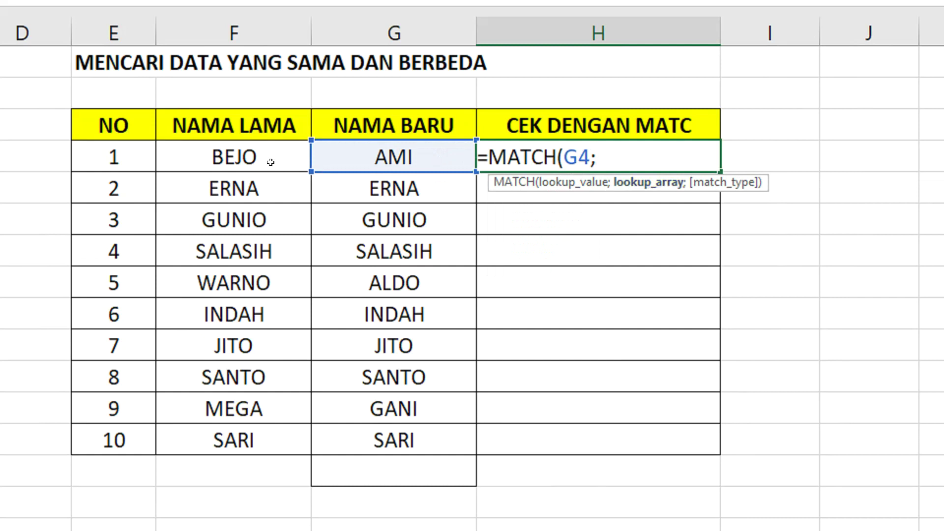
{"action": "left_click_drag", "start_coordinate": [270, 162], "coordinate": [260, 435]}
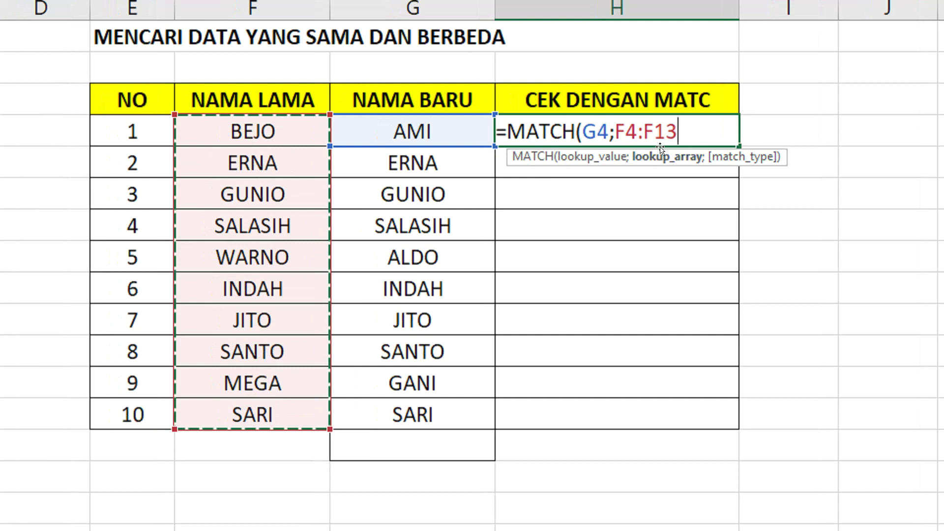
{"action": "key", "text": "F4"}
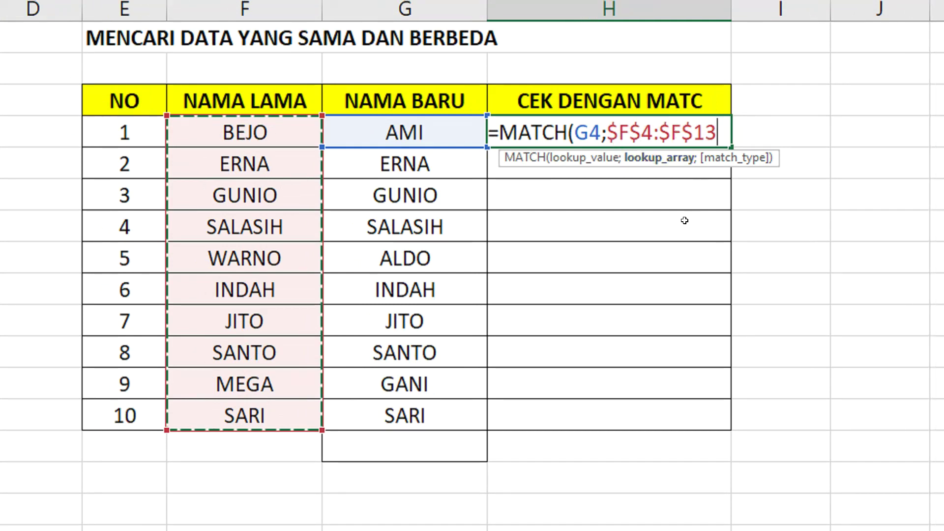
{"action": "type", "text": ";"}
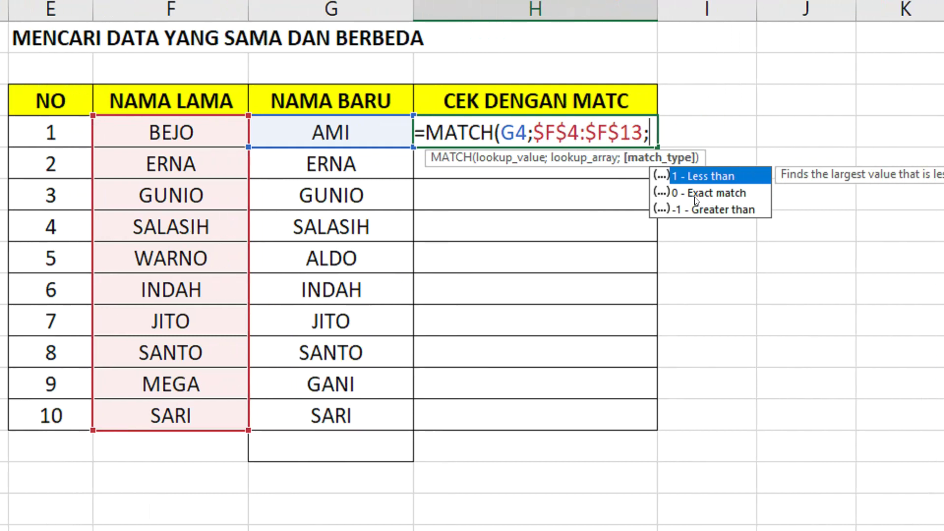
{"action": "double_click", "coordinate": [696, 197]}
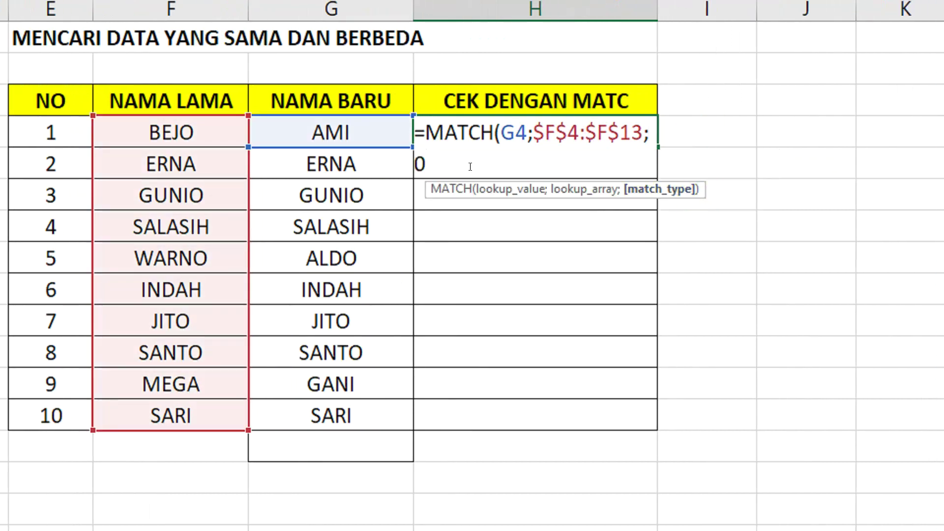
{"action": "type", "text": ")"}
{"action": "key", "text": "Return"}
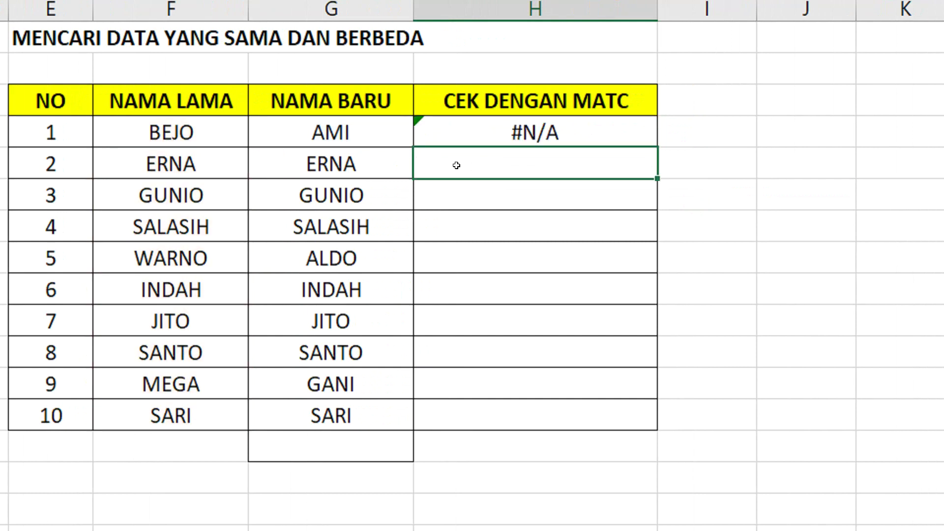
Step: Fill the MATCH formula down to H13 and compare AMI's #N/A with the old-name list
{"action": "left_click", "coordinate": [560, 133]}
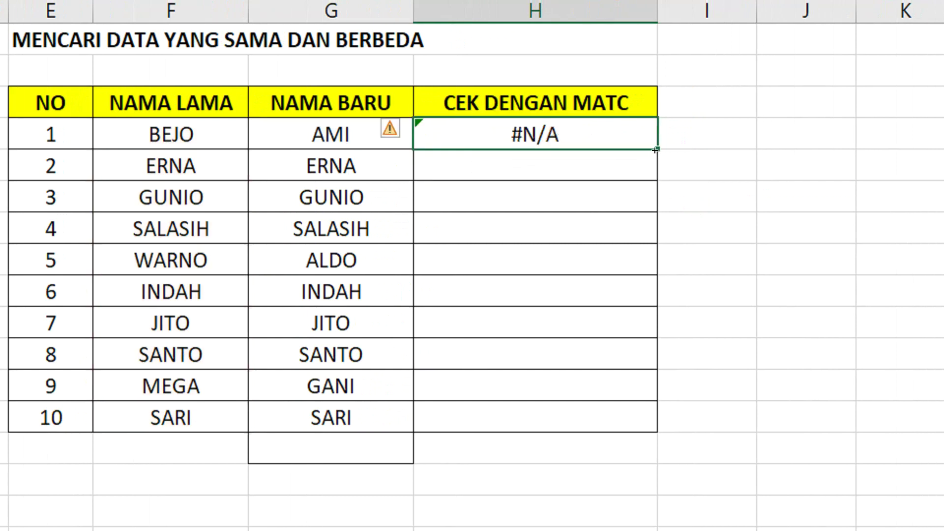
{"action": "double_click", "coordinate": [656, 150]}
{"action": "left_click", "coordinate": [614, 167]}
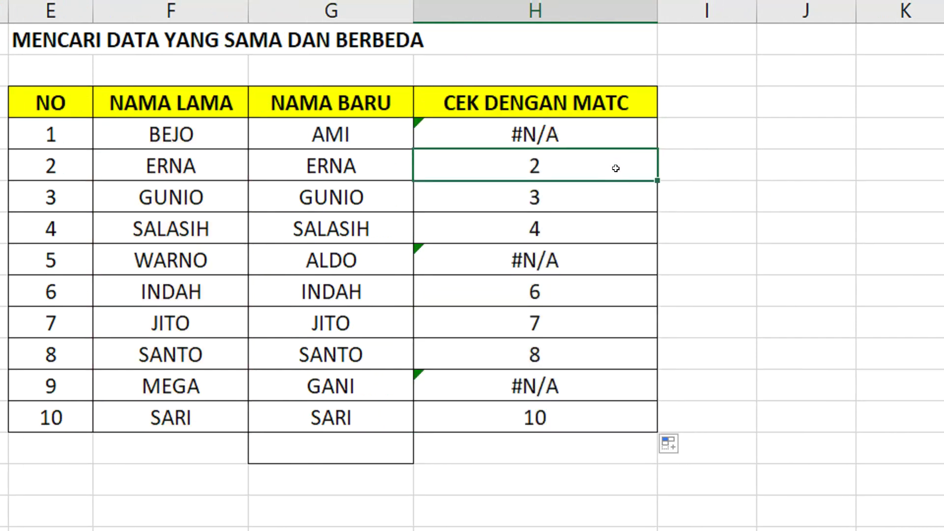
{"action": "left_click", "coordinate": [568, 139]}
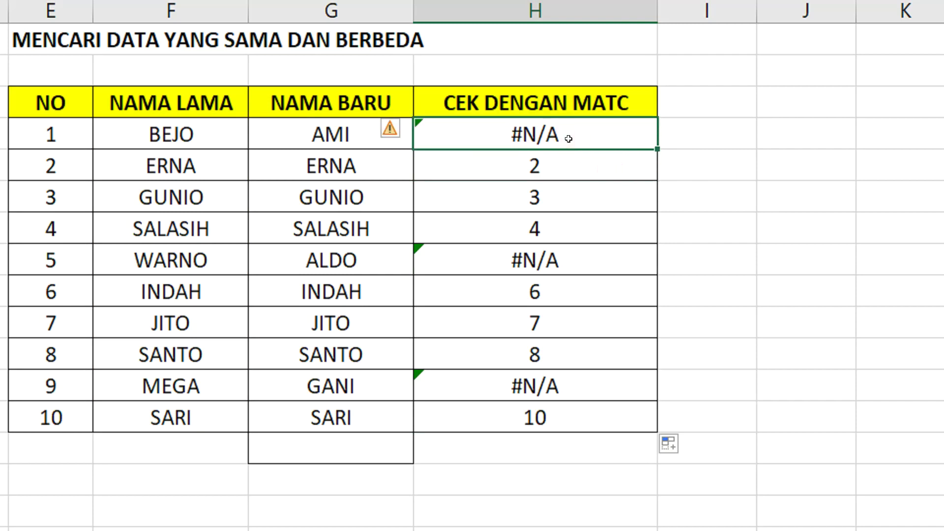
{"action": "left_click", "coordinate": [354, 141]}
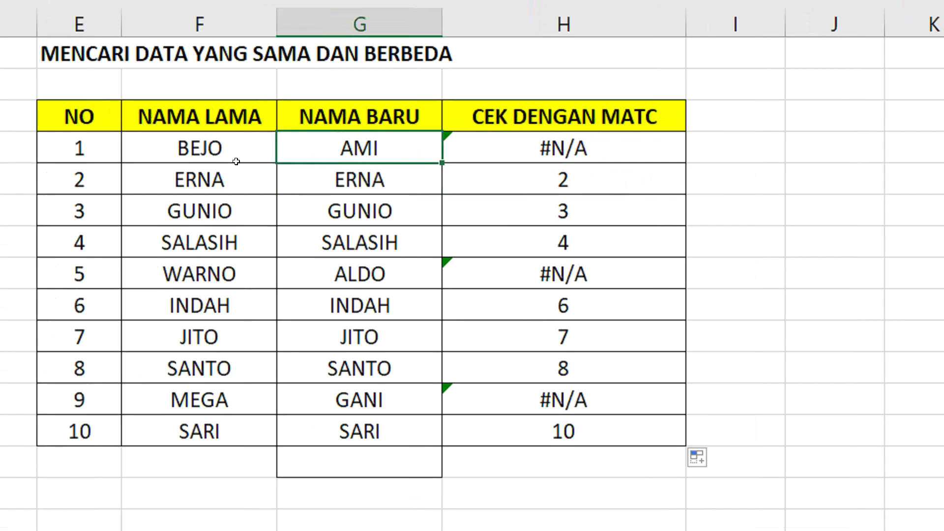
{"action": "left_click_drag", "start_coordinate": [236, 150], "coordinate": [236, 401]}
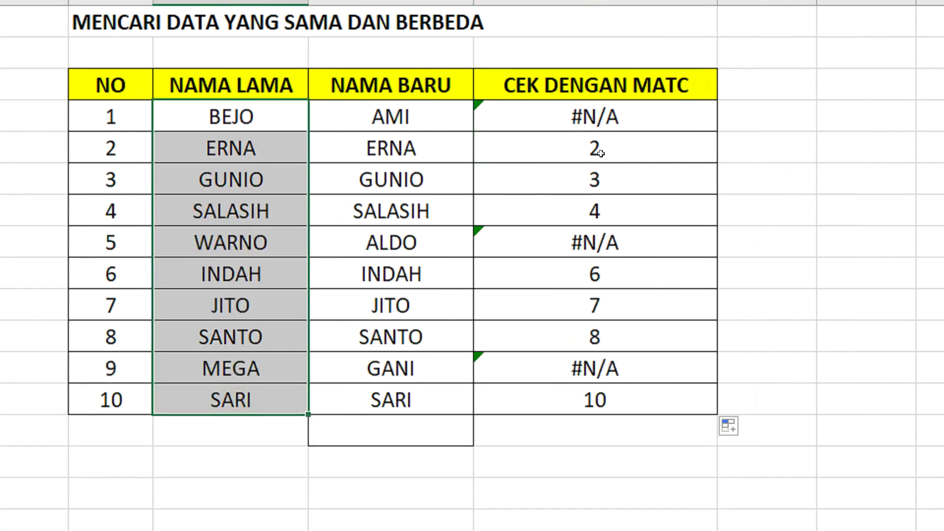
Step: Review the position results, such as 2 for ERNA and 3 for GUNIO
{"action": "left_click", "coordinate": [633, 155]}
{"action": "left_click", "coordinate": [619, 172]}
{"action": "left_click", "coordinate": [616, 214]}
{"action": "left_click", "coordinate": [616, 266]}
{"action": "left_click", "coordinate": [611, 299]}
{"action": "left_click", "coordinate": [610, 344]}
{"action": "left_click", "coordinate": [605, 150]}
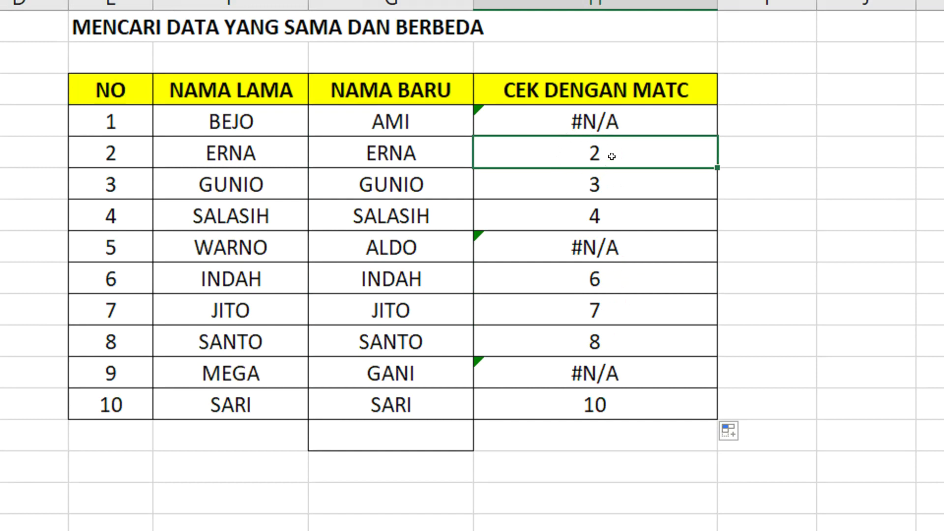
{"action": "left_click", "coordinate": [434, 163]}
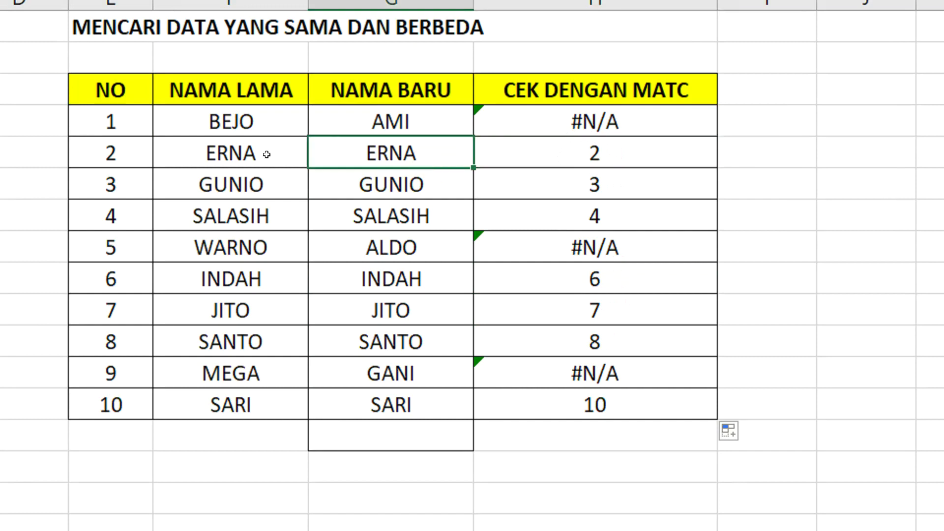
{"action": "left_click", "coordinate": [235, 155]}
{"action": "left_click", "coordinate": [236, 158]}
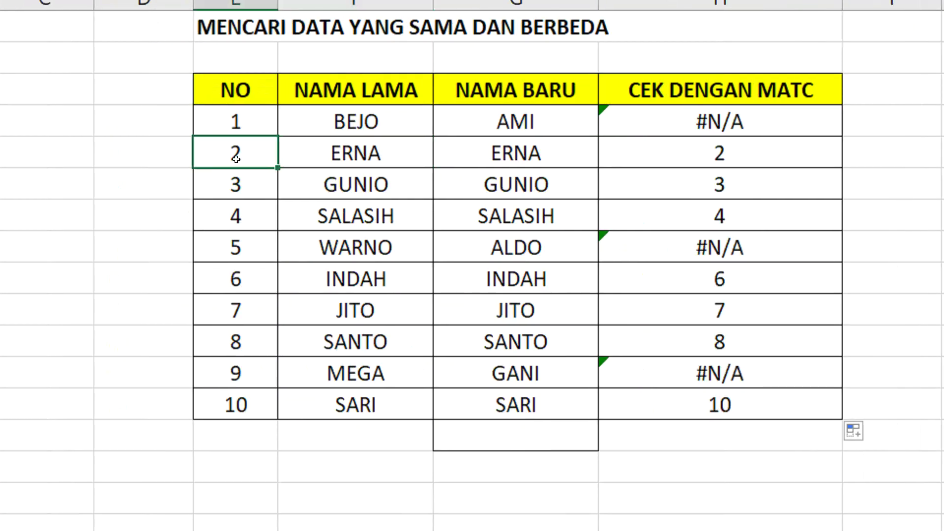
{"action": "left_click", "coordinate": [676, 198]}
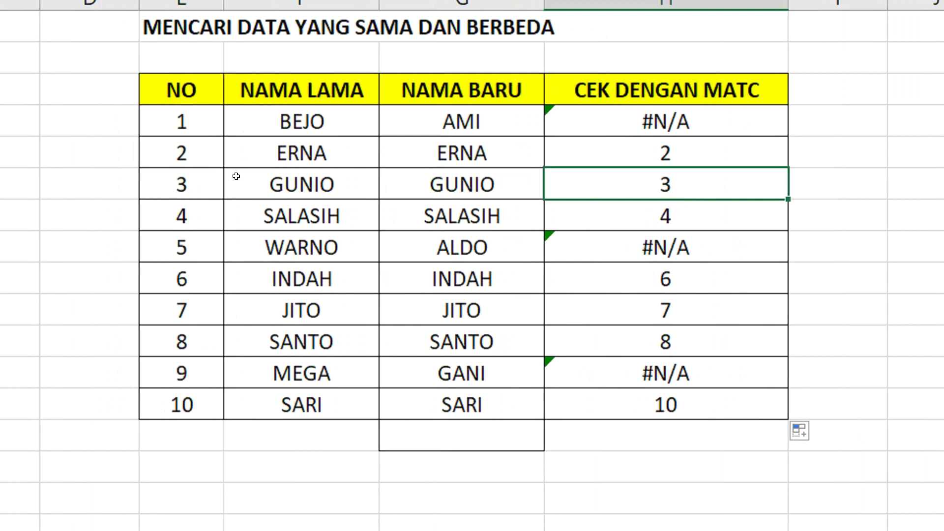
Step: Type BEJO into the empty cell below SARI as an eleventh new name
{"action": "left_click", "coordinate": [484, 123]}
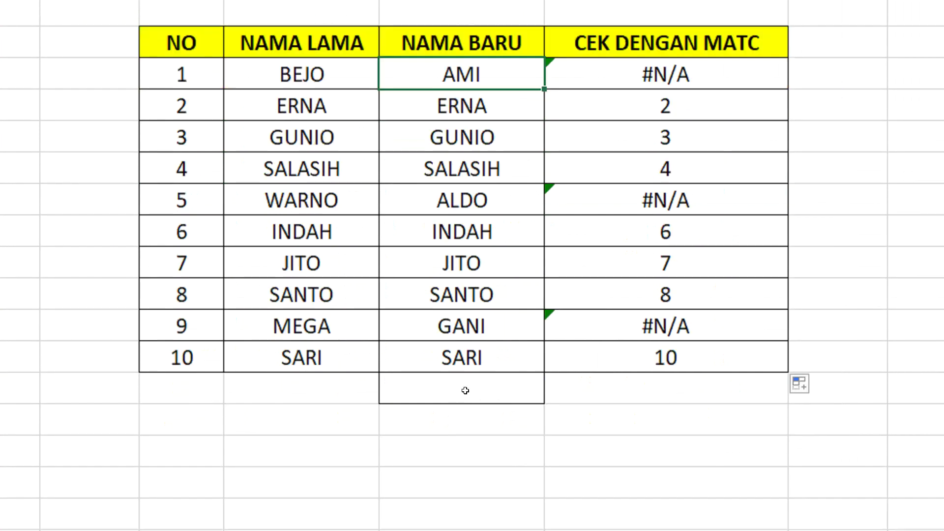
{"action": "left_click", "coordinate": [464, 390]}
{"action": "type", "text": "BEJO"}
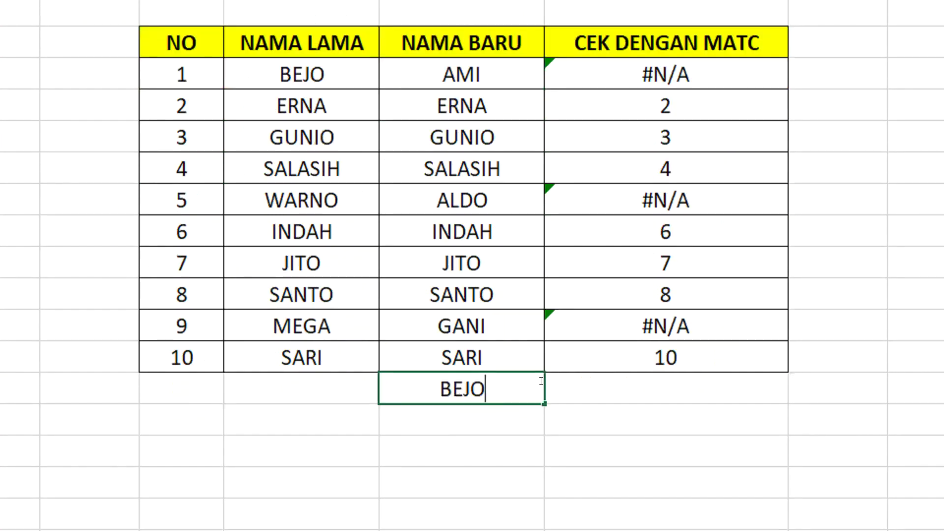
{"action": "key", "text": "Return"}
Step: Confirm BEJO's check returns 1, its position in the old-name list
{"action": "left_click", "coordinate": [695, 391]}
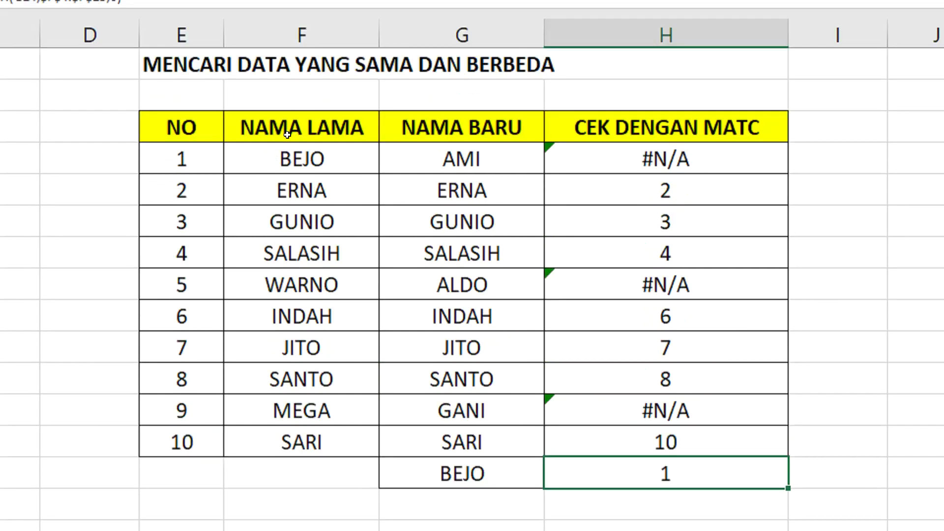
{"action": "left_click", "coordinate": [325, 167]}
{"action": "left_click", "coordinate": [467, 400]}
{"action": "left_click", "coordinate": [605, 392]}
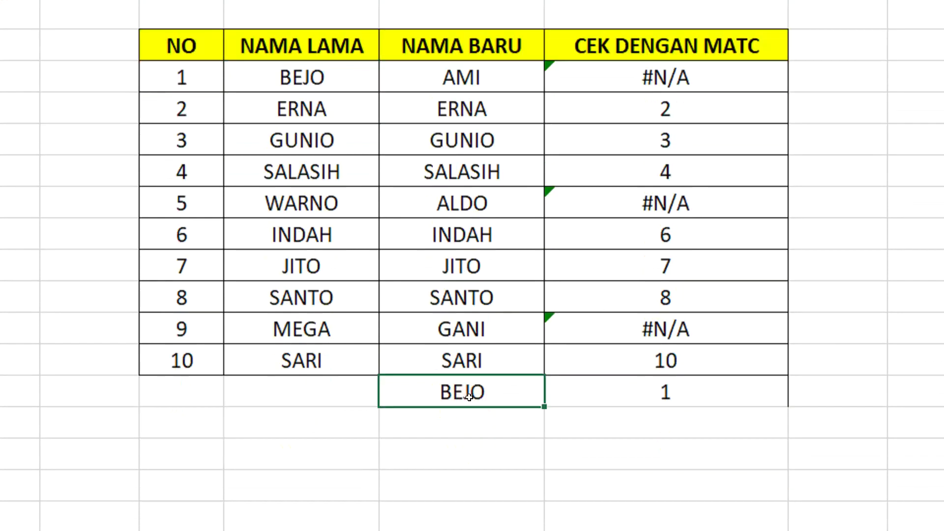
{"action": "left_click", "coordinate": [295, 132]}
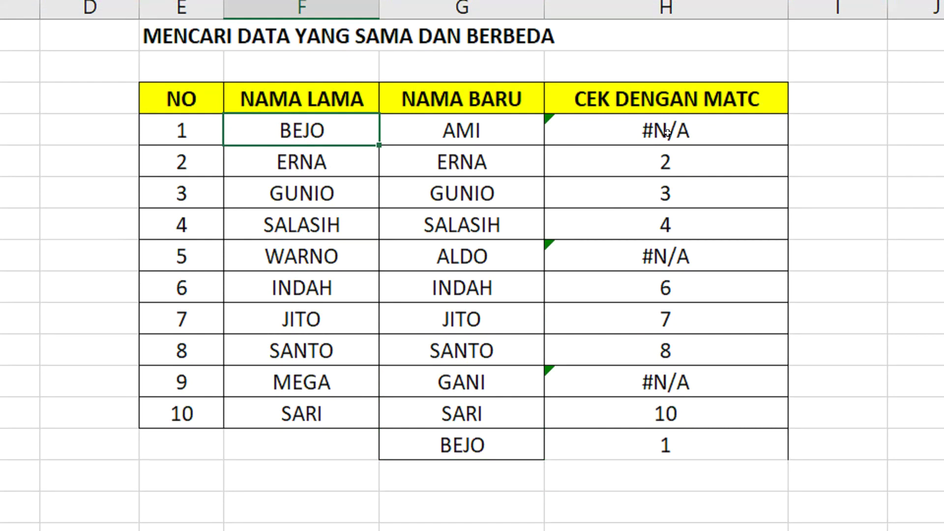
{"action": "left_click", "coordinate": [679, 164]}
{"action": "left_click", "coordinate": [678, 187]}
{"action": "left_click", "coordinate": [668, 224]}
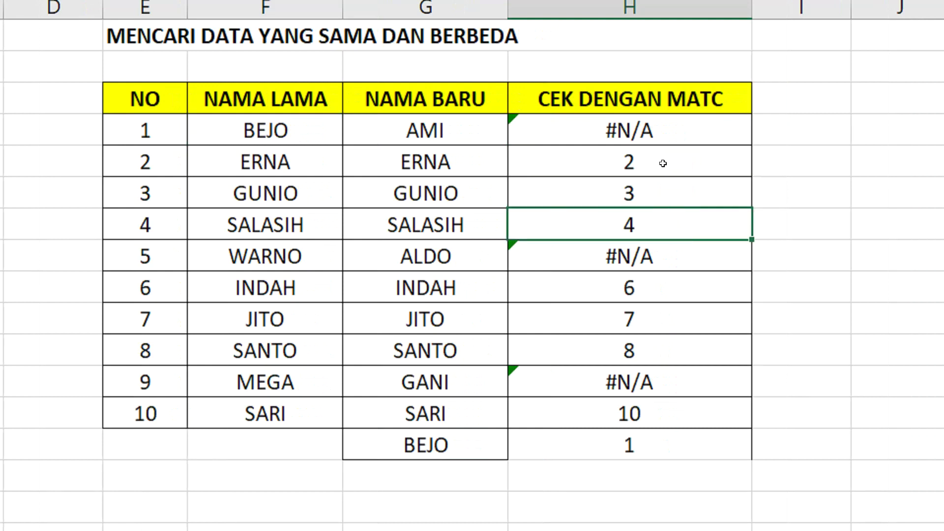
Step: Wrap H4's MATCH in ISERROR and fill it down column H, giving TRUE for AMI, ALDO and GANI
{"action": "double_click", "coordinate": [653, 132]}
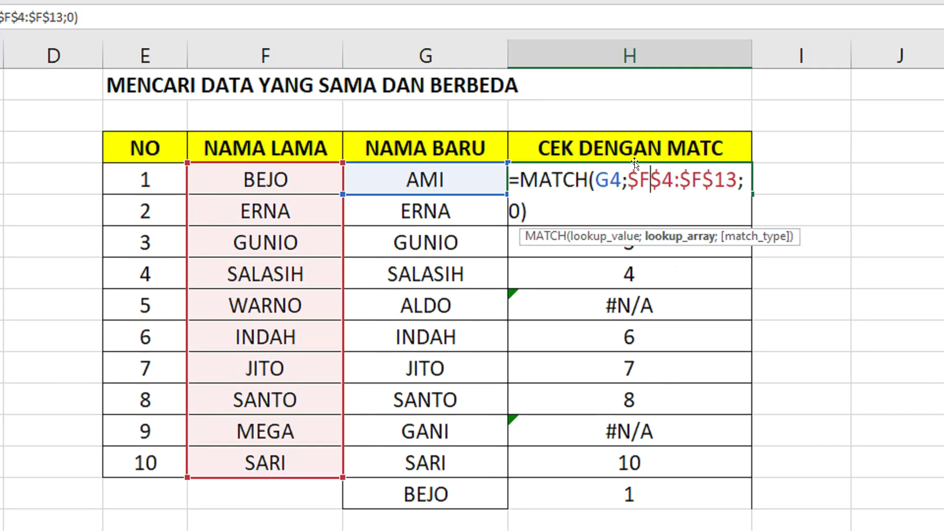
{"action": "left_click", "coordinate": [512, 193]}
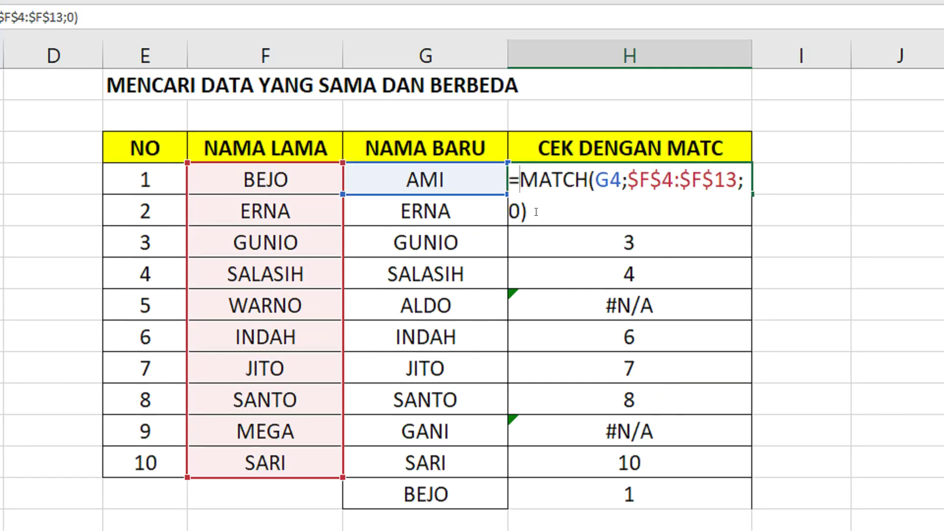
{"action": "type", "text": "IS"}
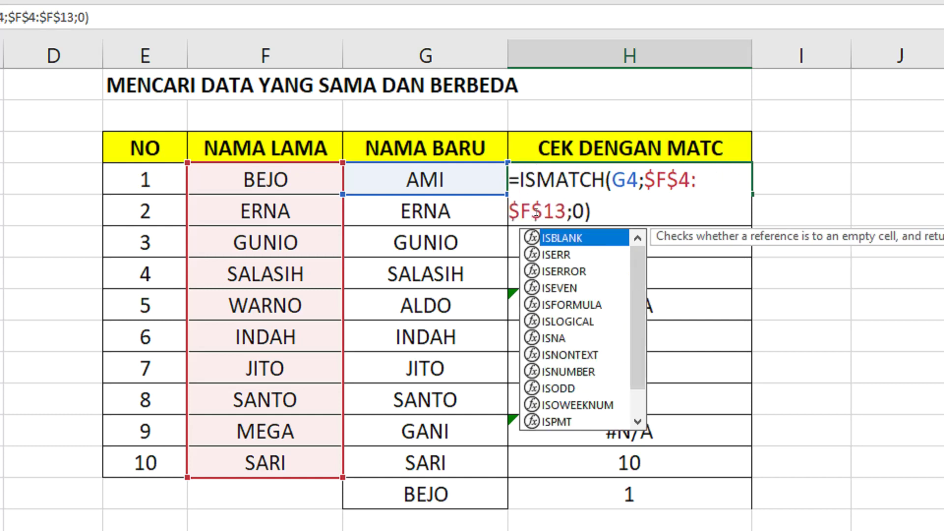
{"action": "double_click", "coordinate": [580, 272]}
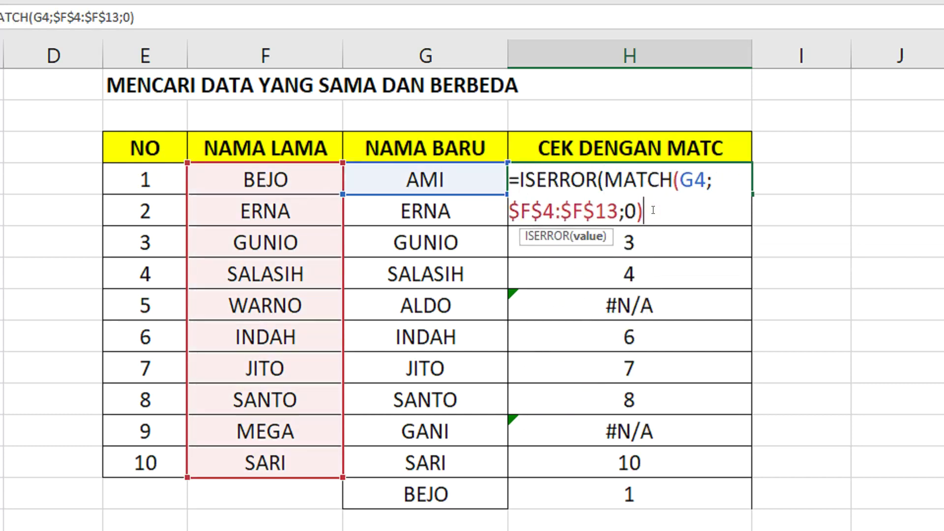
{"action": "key", "text": "Return"}
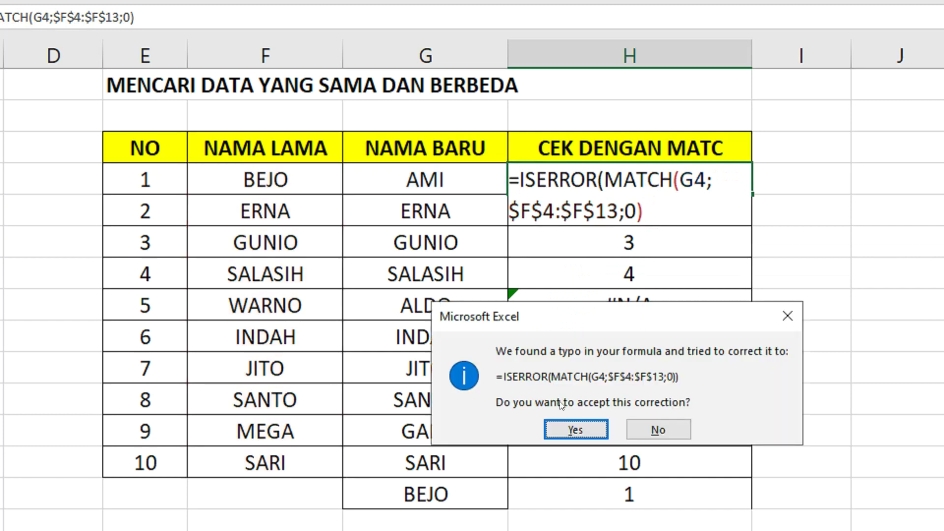
{"action": "left_click", "coordinate": [576, 430]}
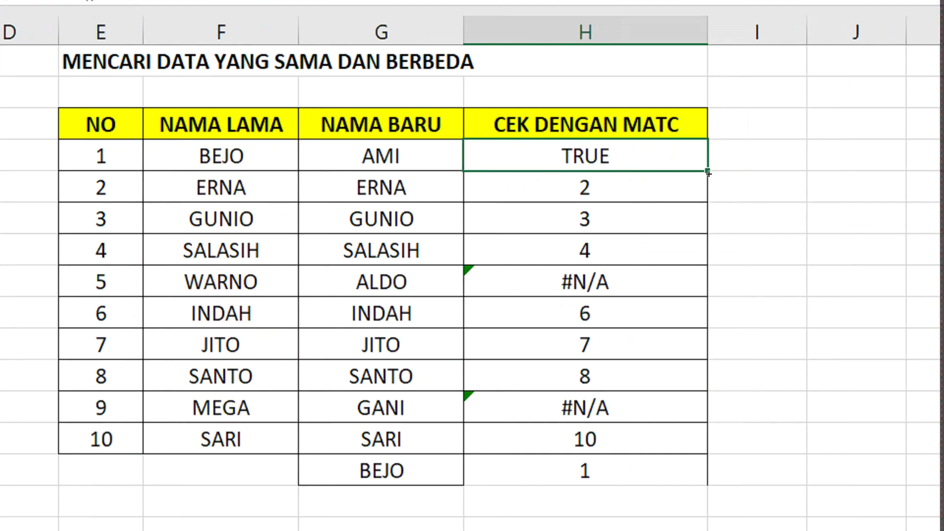
{"action": "double_click", "coordinate": [711, 172]}
{"action": "left_click", "coordinate": [639, 154]}
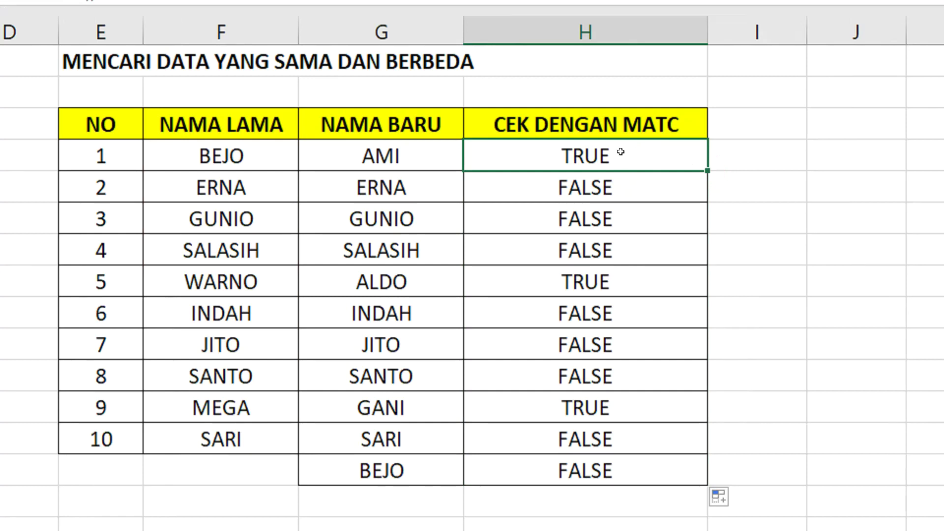
Step: Highlight the old names list against the TRUE/FALSE results for ERNA to SALASIH
{"action": "left_click", "coordinate": [439, 156]}
{"action": "mouse_move", "coordinate": [276, 156]}
{"action": "left_mouse_down"}
{"action": "mouse_move", "coordinate": [243, 345]}
{"action": "mouse_move", "coordinate": [243, 439]}
{"action": "left_mouse_up"}
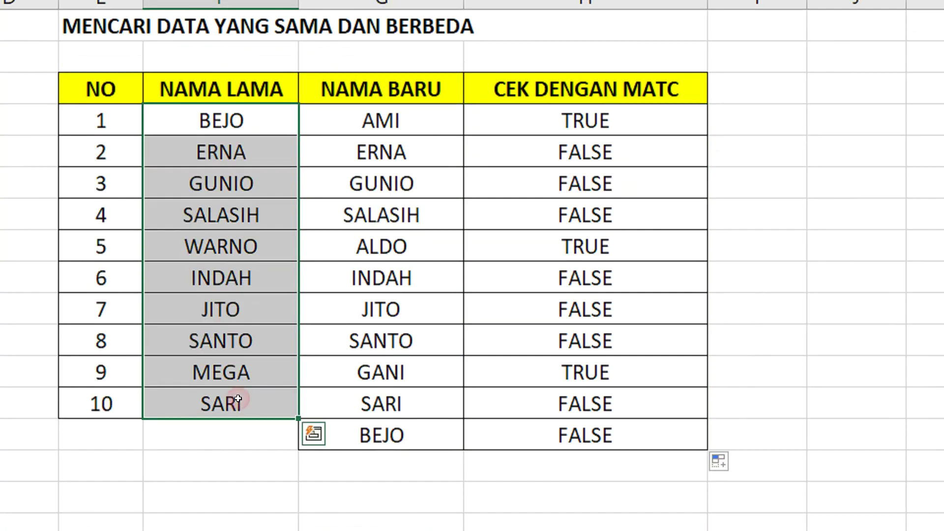
{"action": "left_click", "coordinate": [597, 139]}
{"action": "left_click_drag", "start_coordinate": [596, 164], "coordinate": [598, 228]}
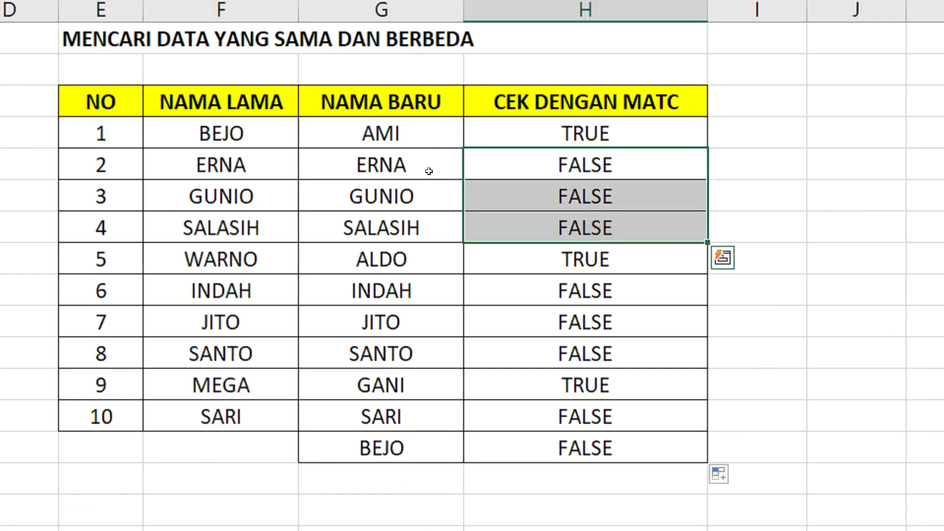
{"action": "left_click_drag", "start_coordinate": [429, 172], "coordinate": [431, 210]}
{"action": "left_click", "coordinate": [236, 167]}
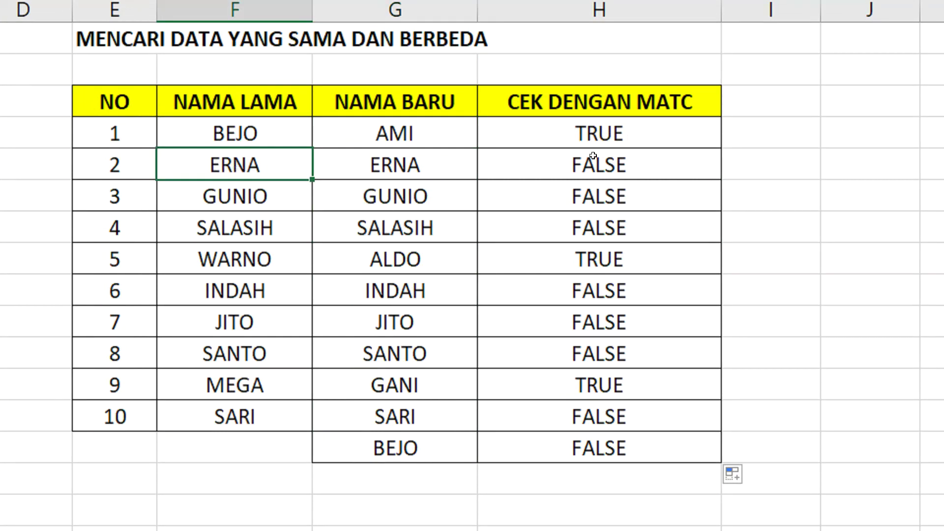
Step: Compare AMI's TRUE result with the old list BEJO to SARI, then reopen H4's formula
{"action": "left_click", "coordinate": [621, 140]}
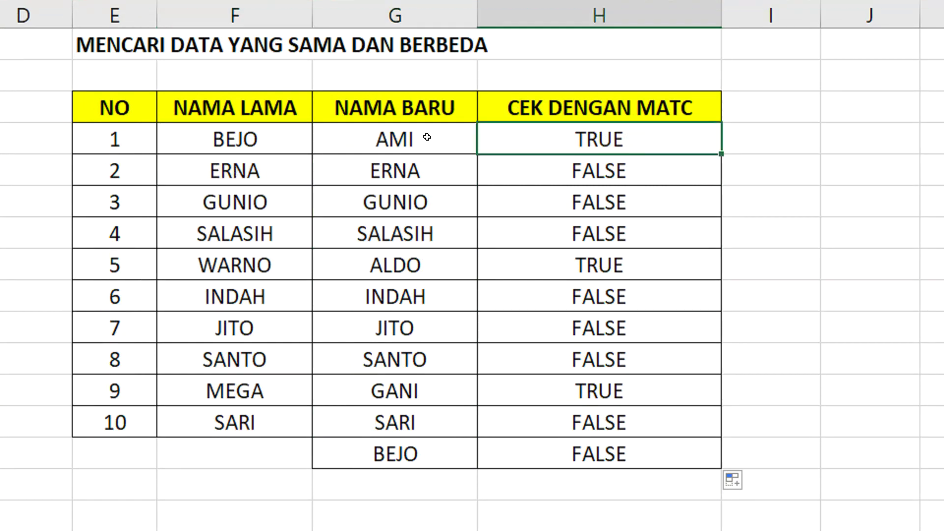
{"action": "left_click", "coordinate": [426, 140]}
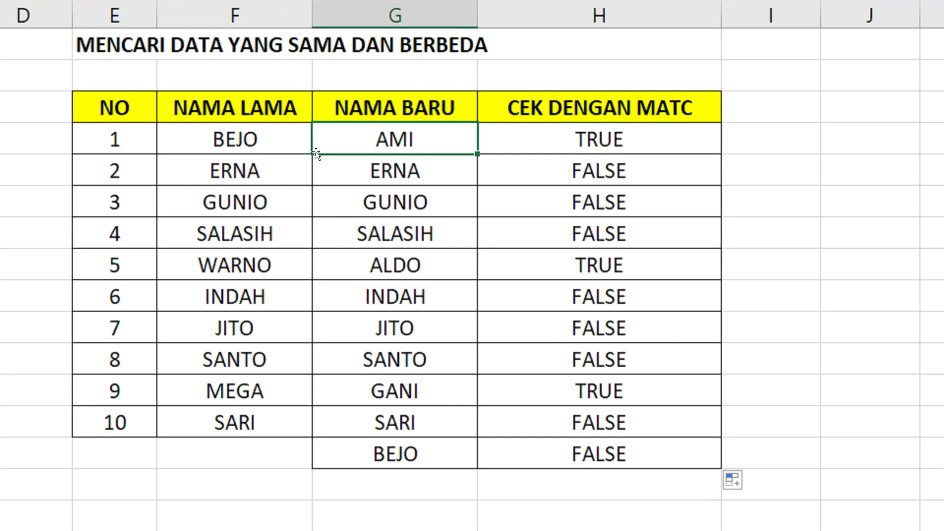
{"action": "left_click_drag", "start_coordinate": [270, 139], "coordinate": [241, 399]}
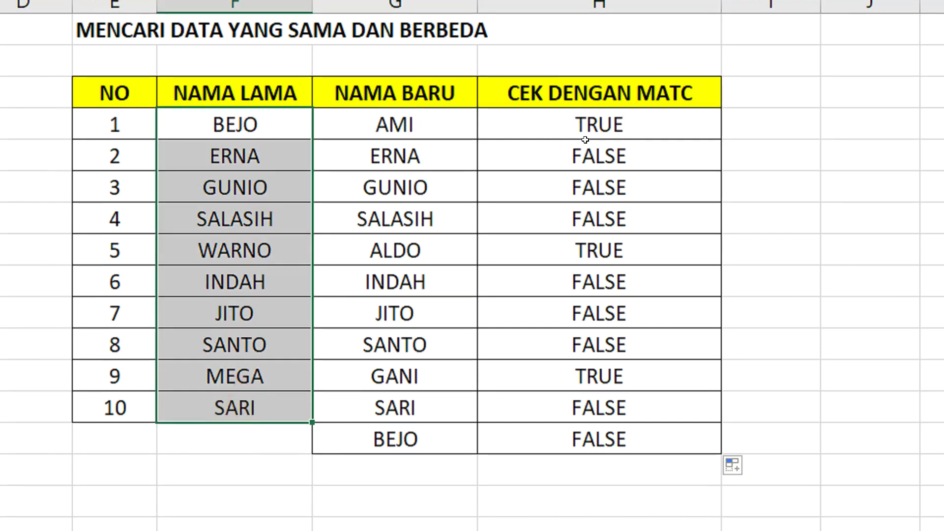
{"action": "left_click", "coordinate": [587, 137]}
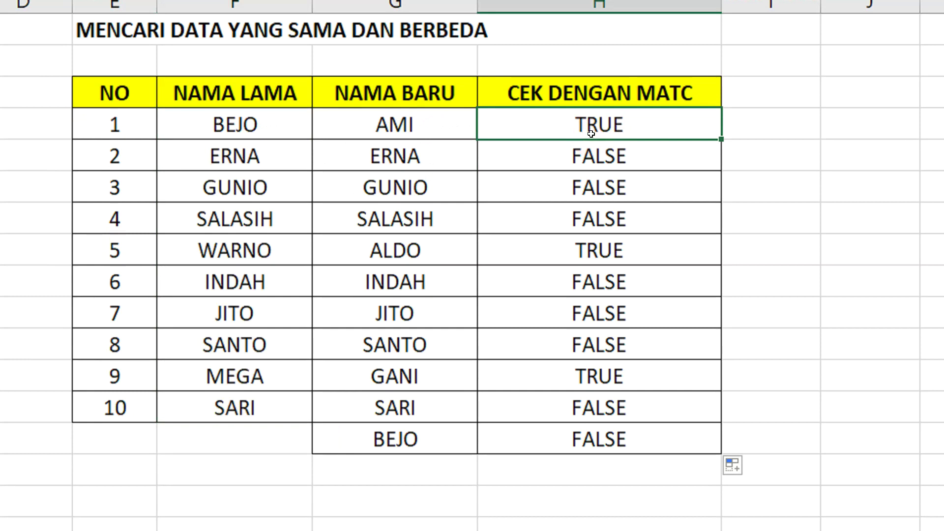
{"action": "double_click", "coordinate": [591, 133]}
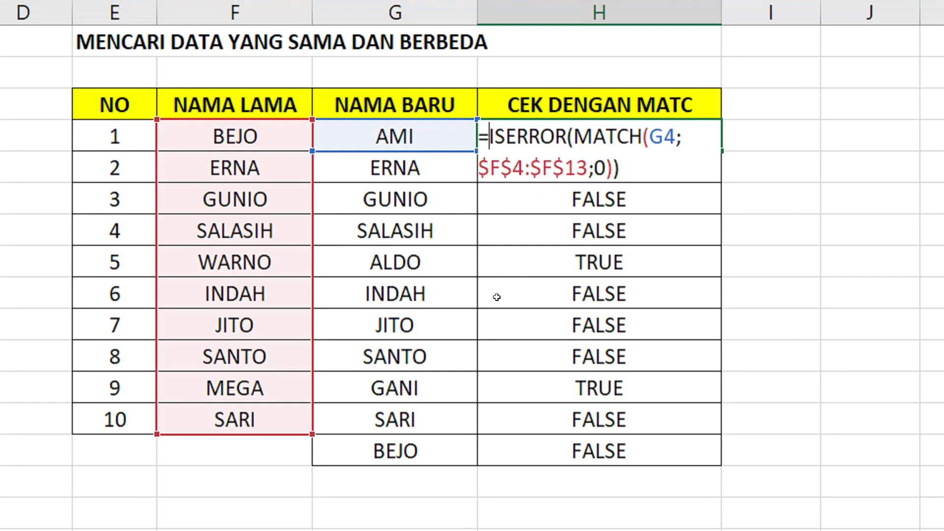
Step: Change H4 to =IF(ISERROR(MATCH(G4;$F$4:$F$13;0));"TIDAK ADA";"ADA") so AMI shows TIDAK ADA
{"action": "type", "text": "IF("}
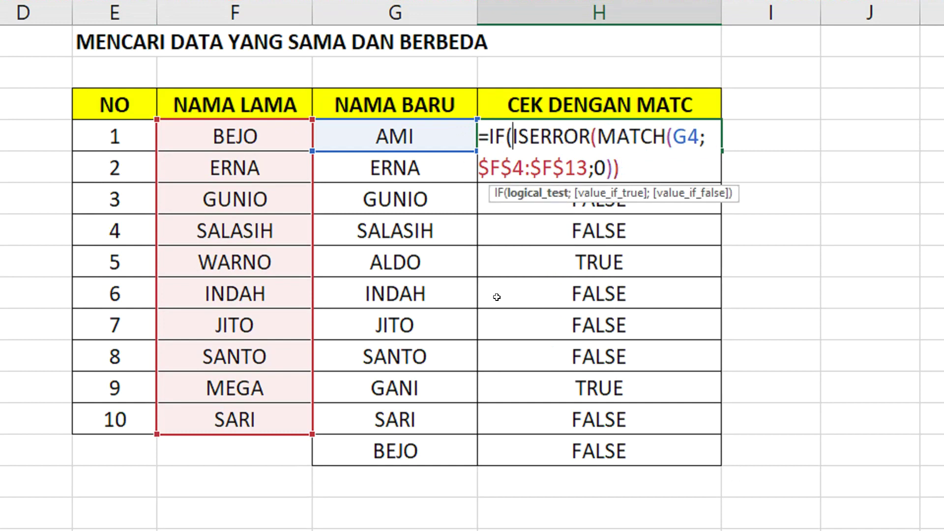
{"action": "left_click", "coordinate": [624, 172]}
{"action": "type", "text": ";\"TIDAK ADA"}
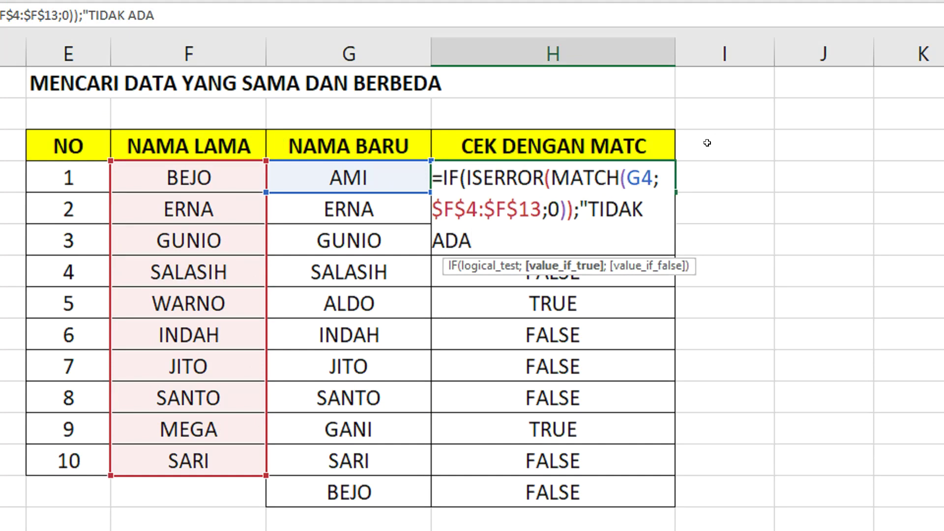
{"action": "type", "text": "\""}
{"action": "type", "text": ";"}
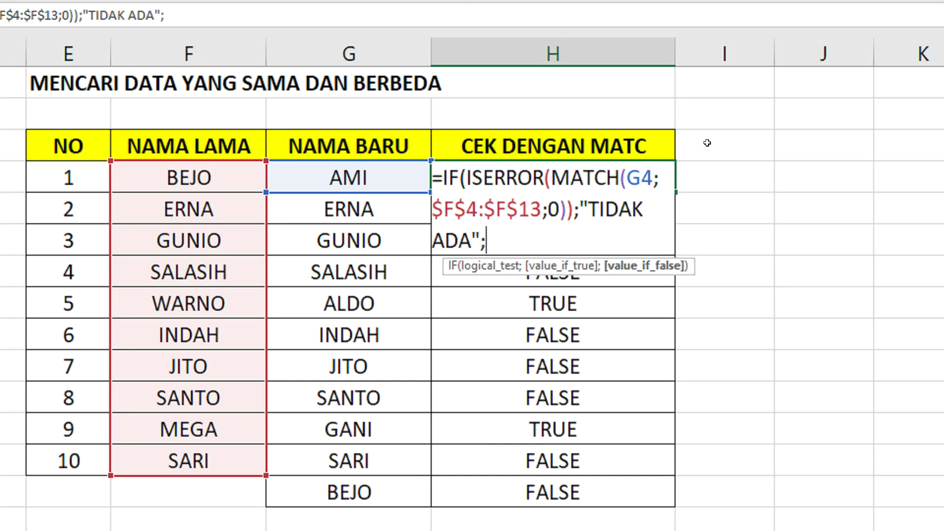
{"action": "type", "text": "\"ADA"}
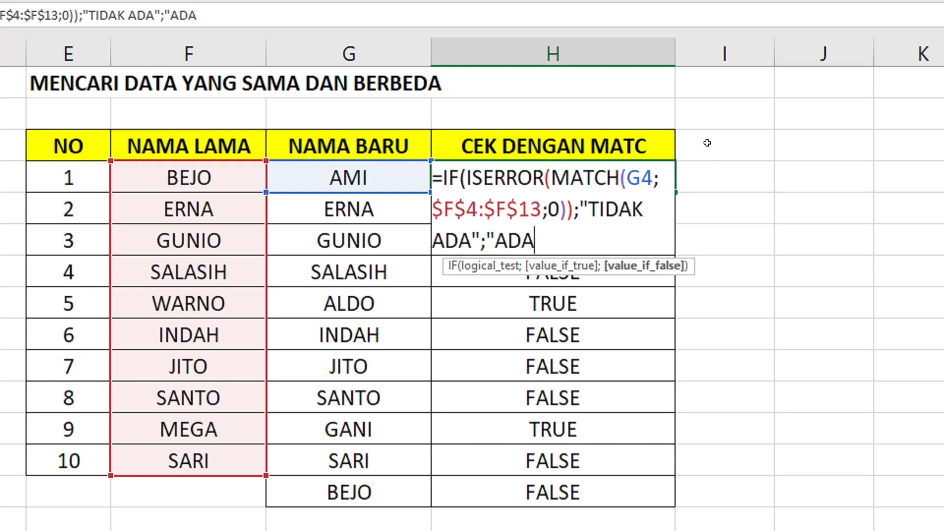
{"action": "type", "text": "\")"}
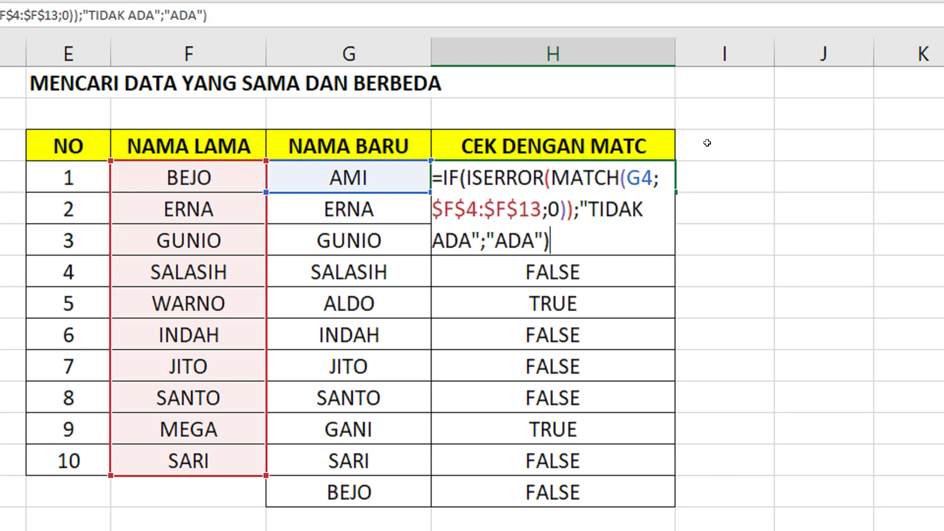
{"action": "key", "text": "Return"}
{"action": "left_click", "coordinate": [660, 233]}
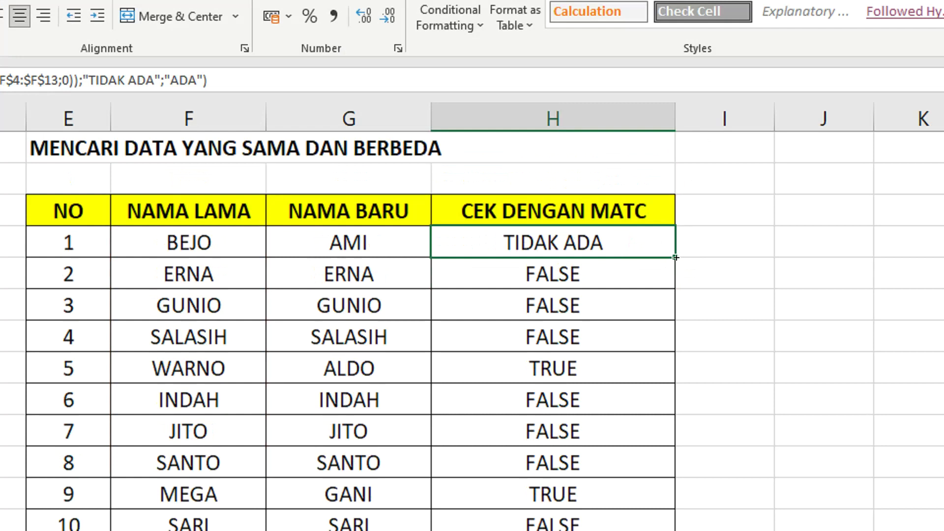
Step: Copy the IF formula down column H, giving TIDAK ADA for AMI, ALDO and GANI
{"action": "double_click", "coordinate": [676, 259]}
{"action": "left_click", "coordinate": [616, 364]}
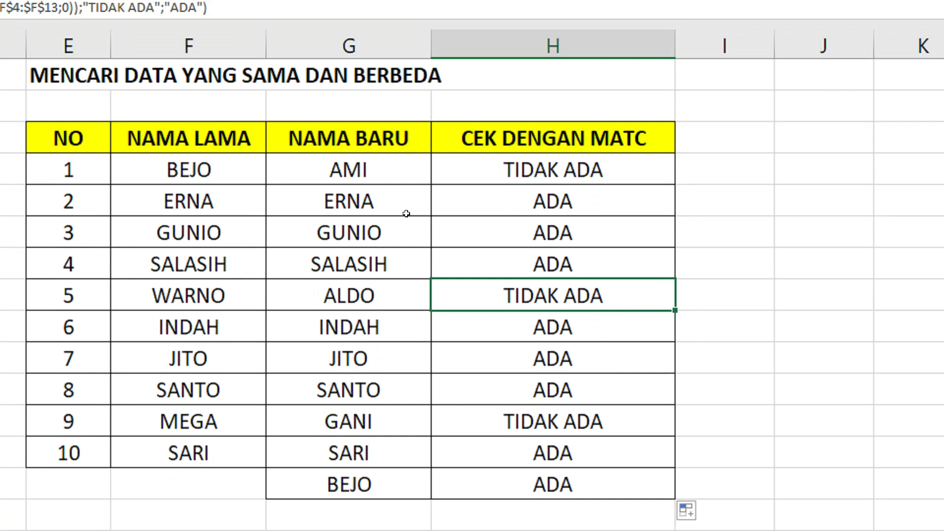
{"action": "left_click", "coordinate": [500, 167]}
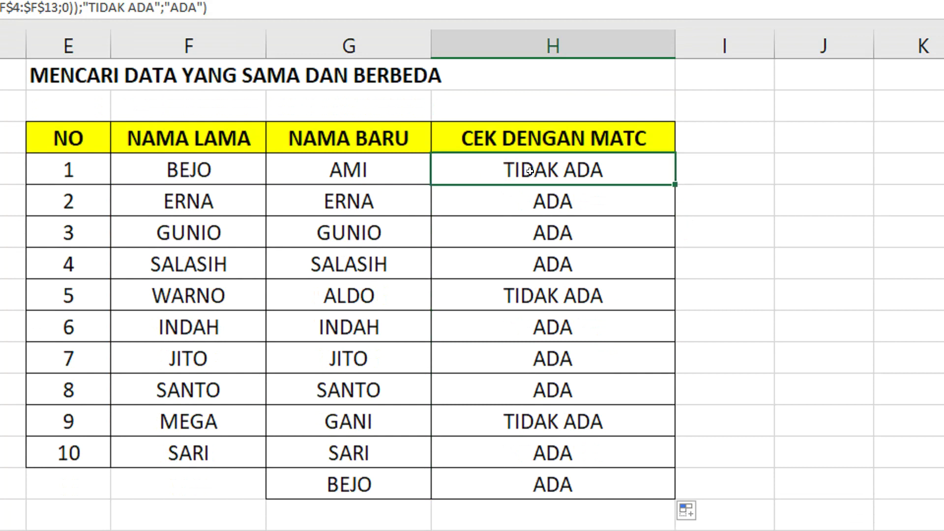
{"action": "key", "text": "Left"}
{"action": "left_click", "coordinate": [372, 167]}
Step: Cross-check the ADA results for ERNA to SALASIH, SARI and BEJO against the old names
{"action": "left_click", "coordinate": [235, 172]}
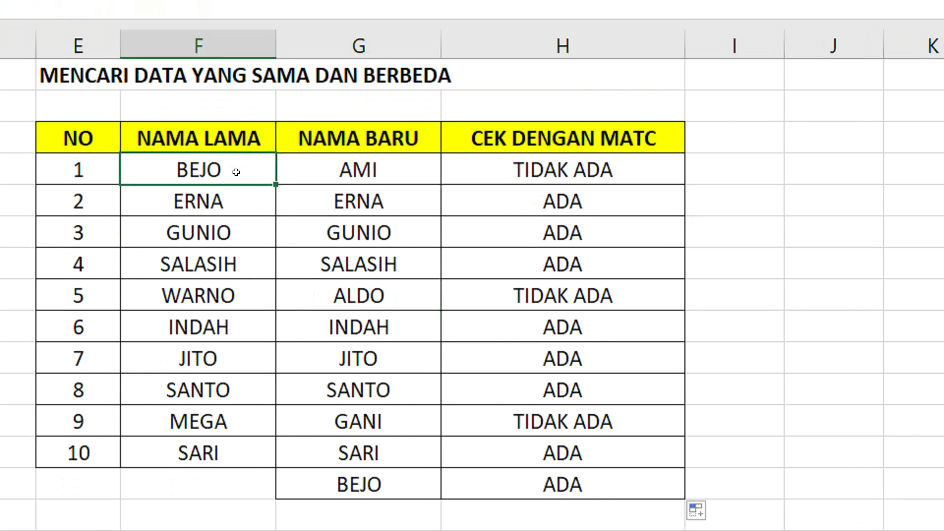
{"action": "left_click_drag", "start_coordinate": [577, 206], "coordinate": [572, 258]}
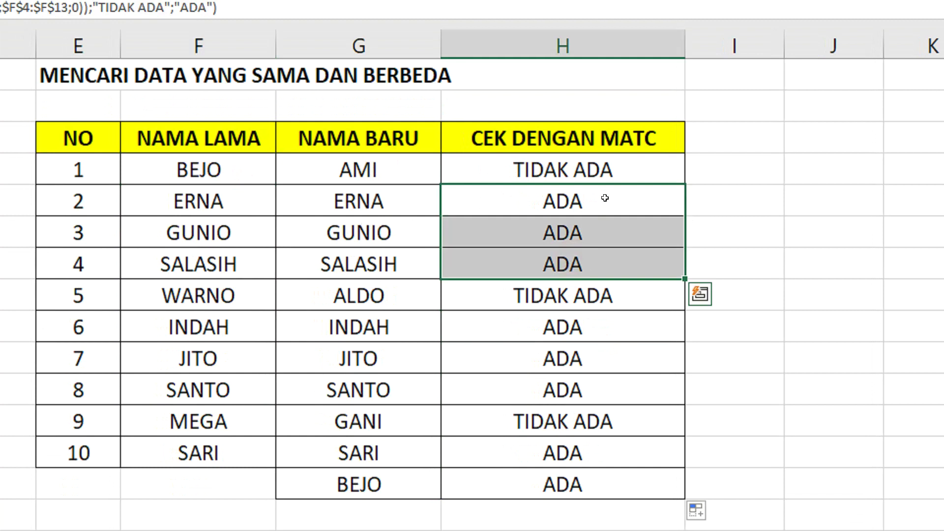
{"action": "left_click", "coordinate": [535, 297]}
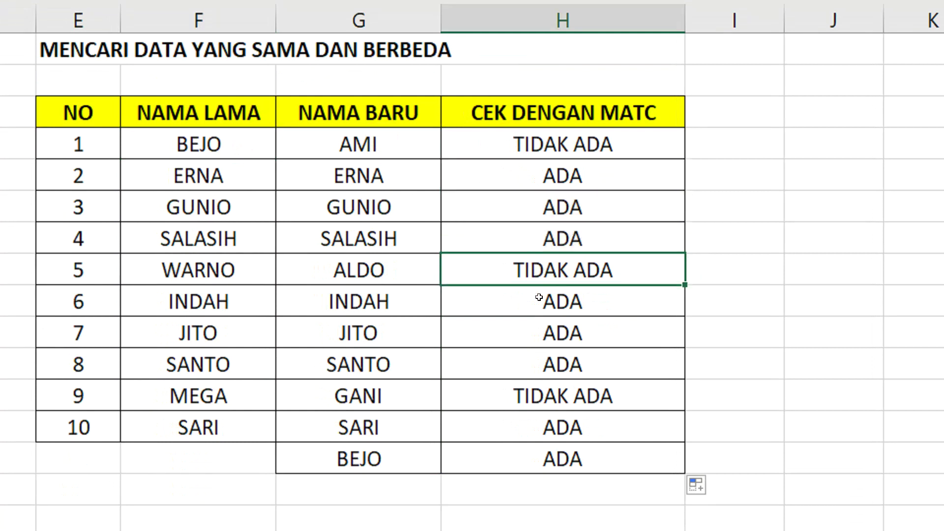
{"action": "left_click", "coordinate": [573, 379]}
{"action": "left_click", "coordinate": [580, 377]}
{"action": "left_click", "coordinate": [573, 399]}
{"action": "left_click", "coordinate": [372, 388]}
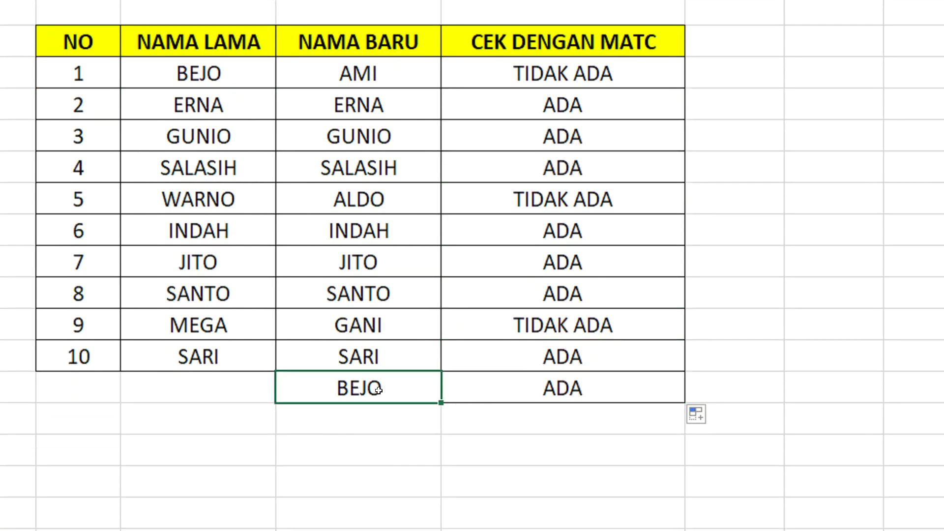
{"action": "left_click", "coordinate": [236, 132]}
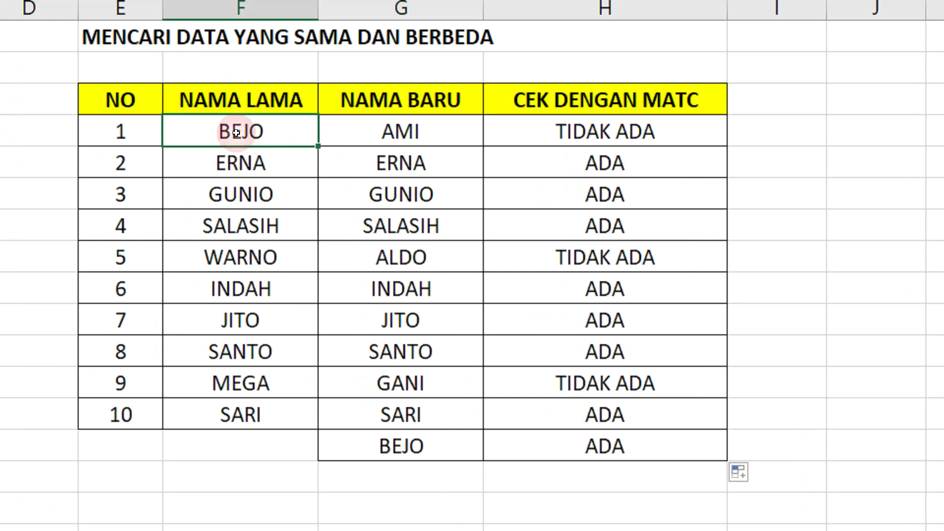
{"action": "left_click", "coordinate": [634, 229]}
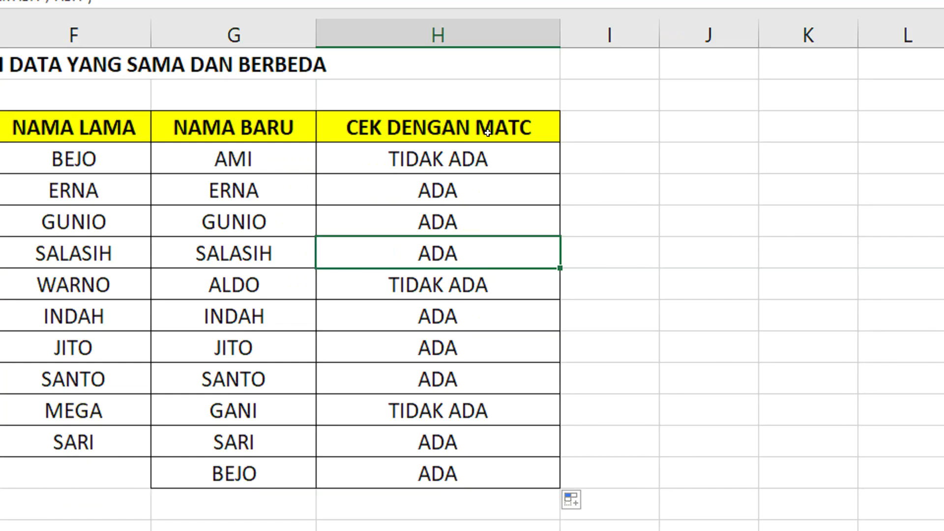
{"action": "left_click_drag", "start_coordinate": [482, 156], "coordinate": [476, 325]}
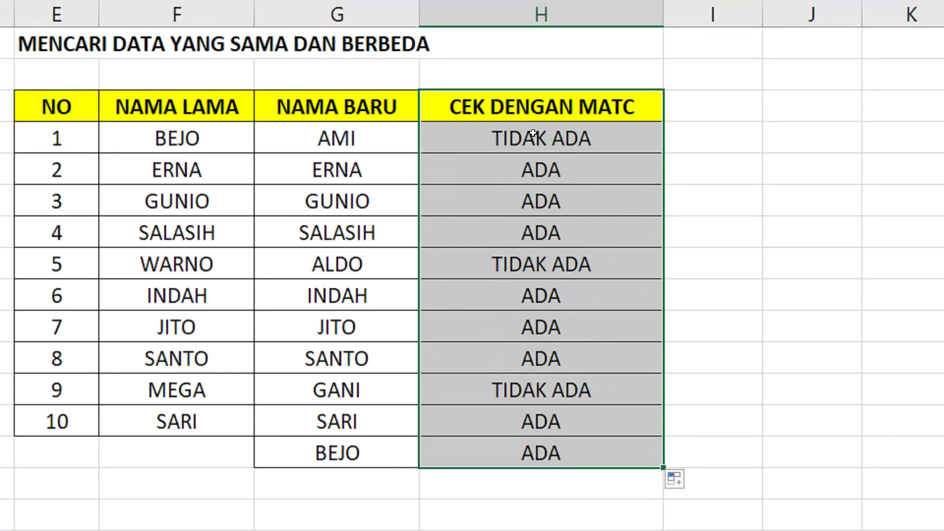
{"action": "left_click", "coordinate": [532, 133]}
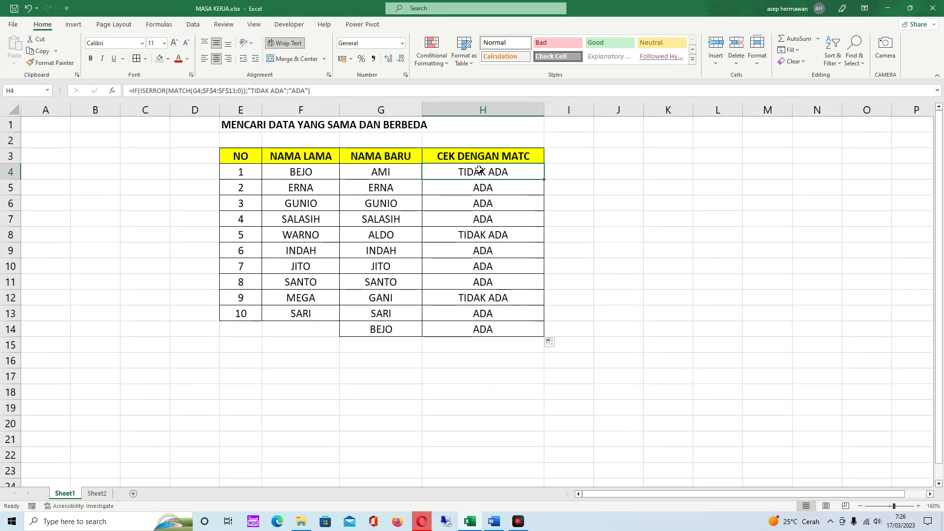